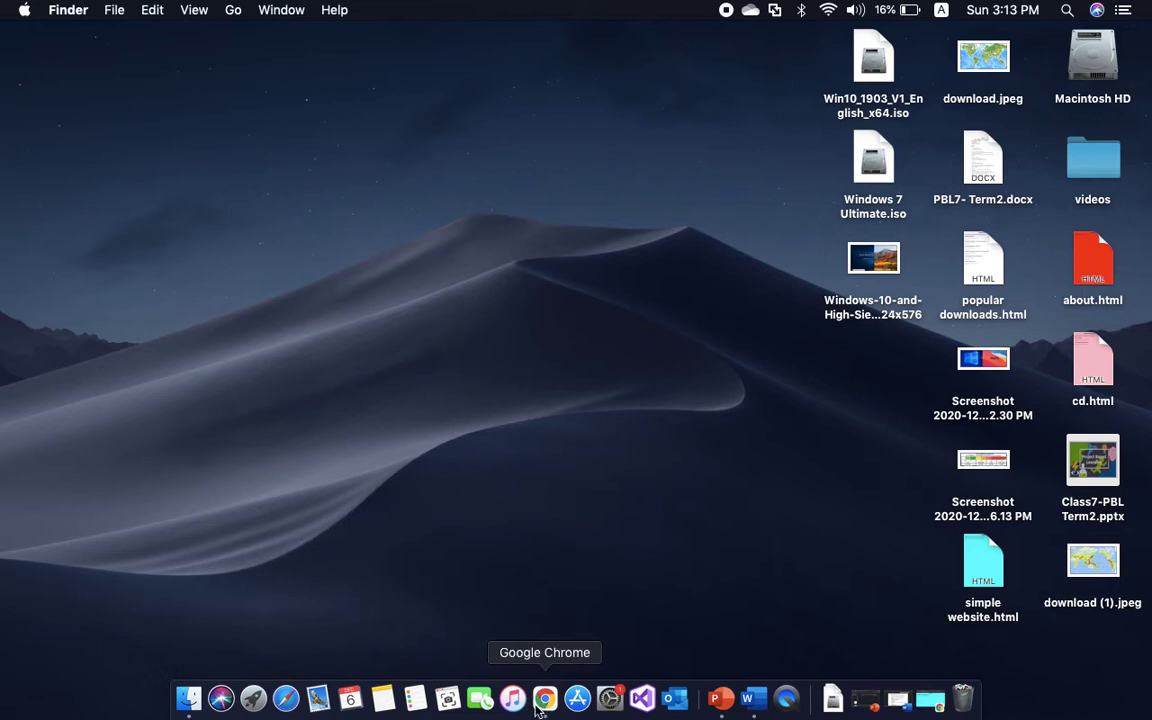
- Open Safari and load the WineBottler website at winebottler.kronenberg.org
click(286, 696)
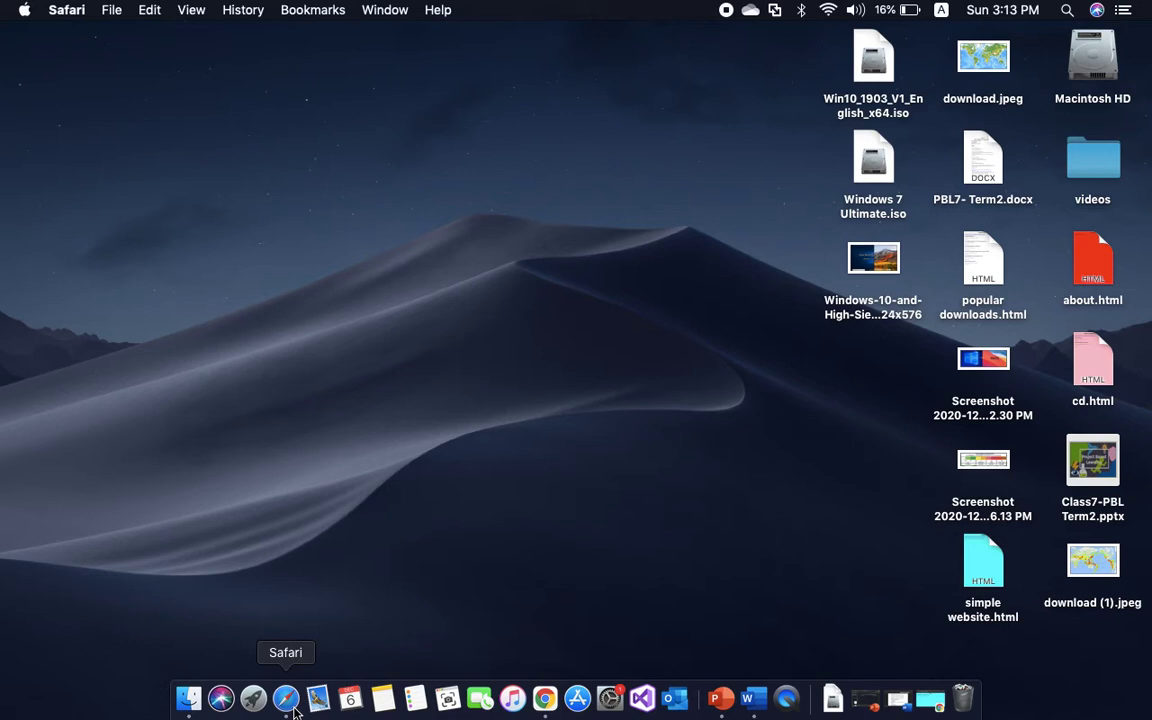
click(293, 710)
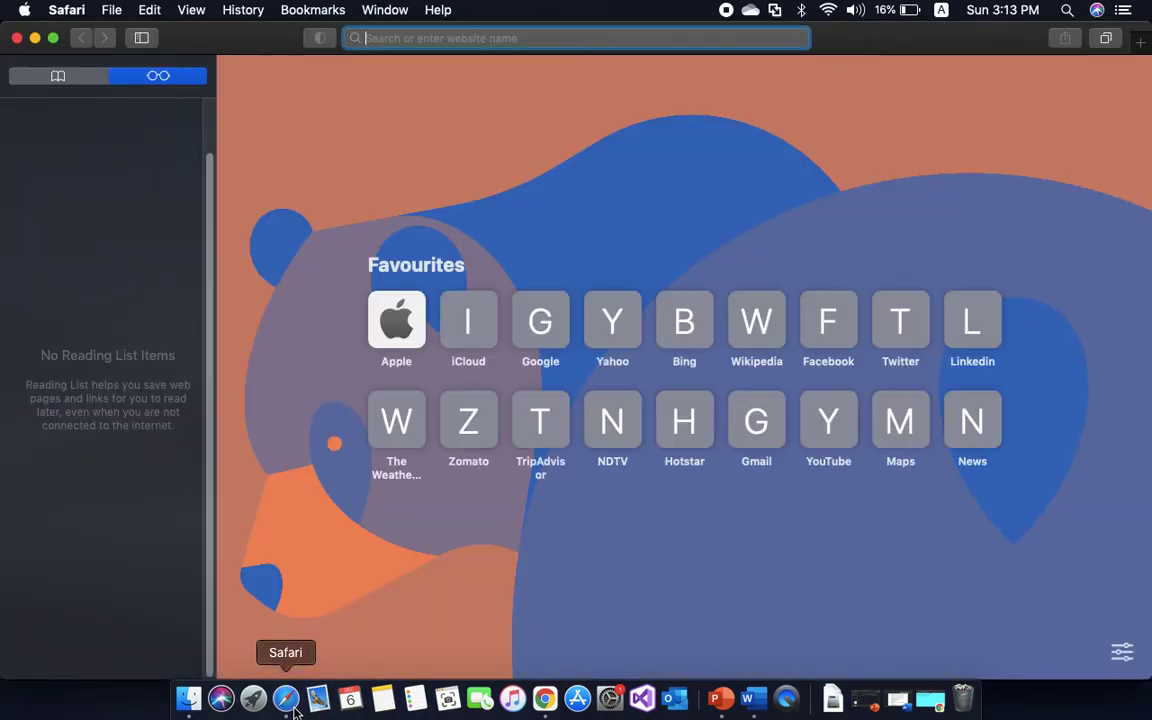
text(win)
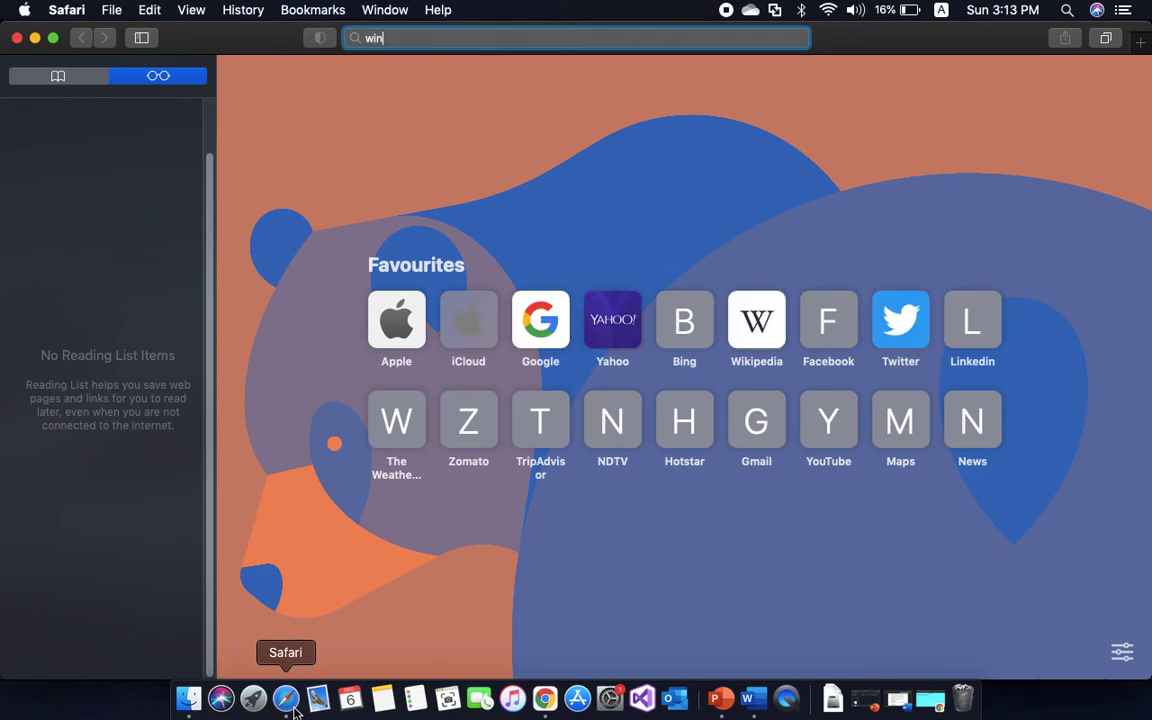
text(ebo)
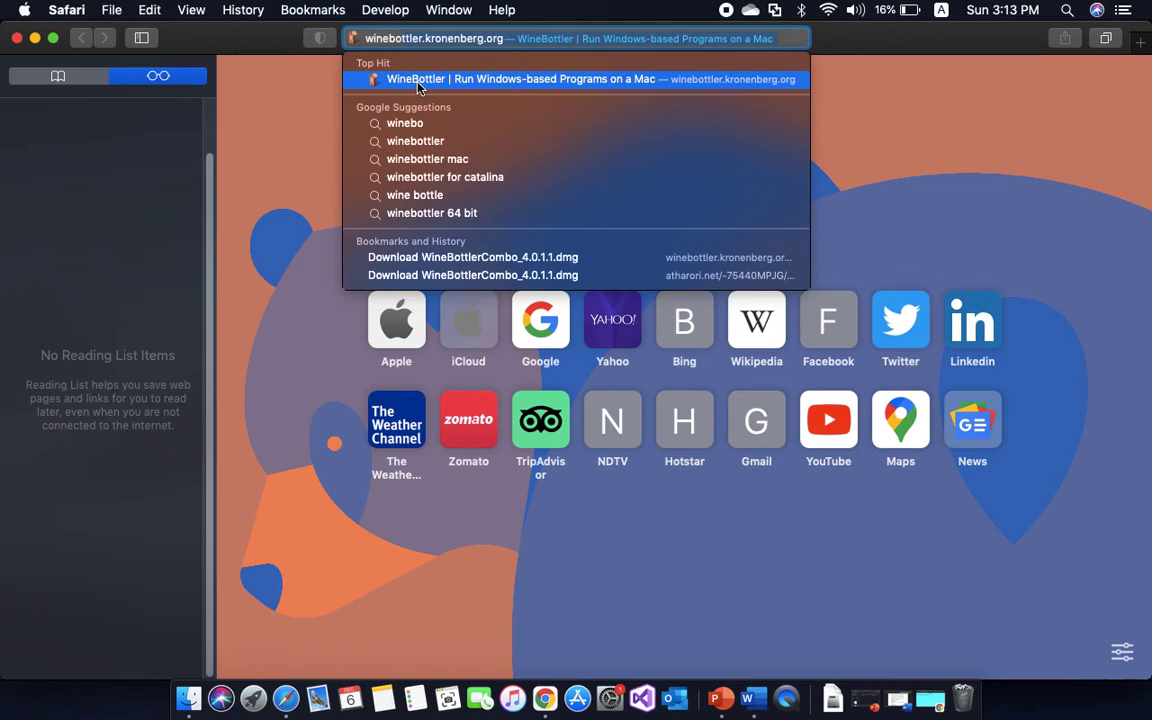
key(BackSpace)
click(481, 80)
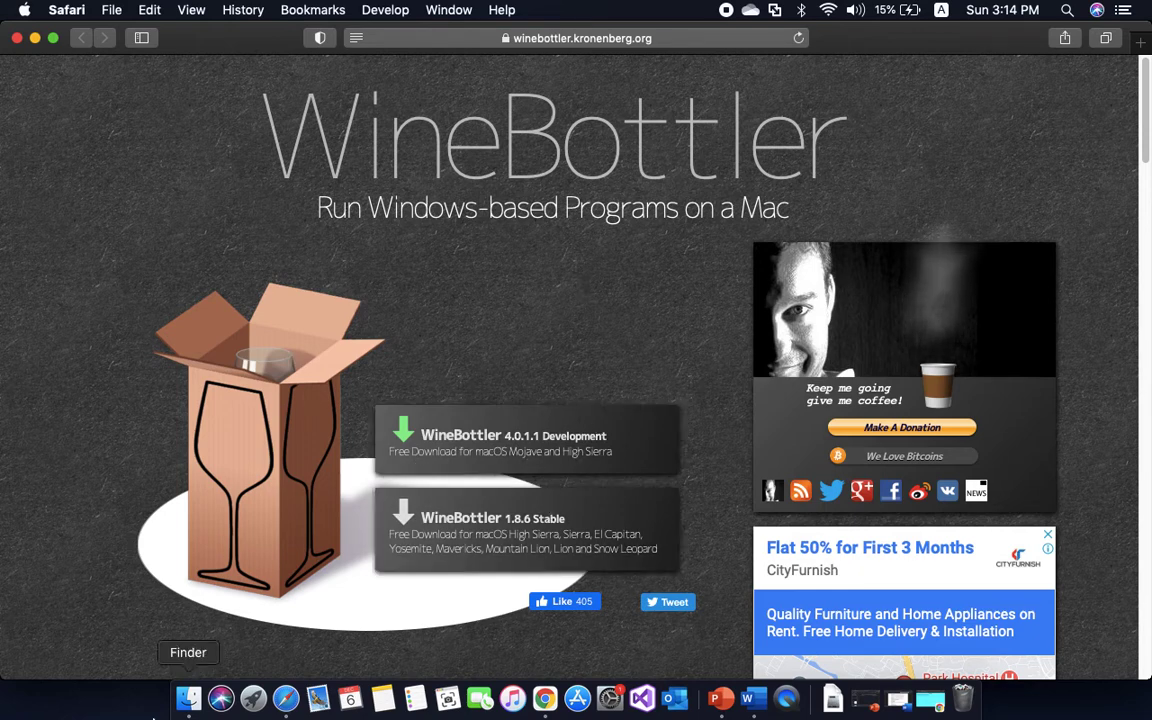
- Start the WineBottler 1.8.6 Stable download, closing the pop-up ad, blocking the site's notifications and skipping the AdF.ly page
scroll(370, 436, down, 3)
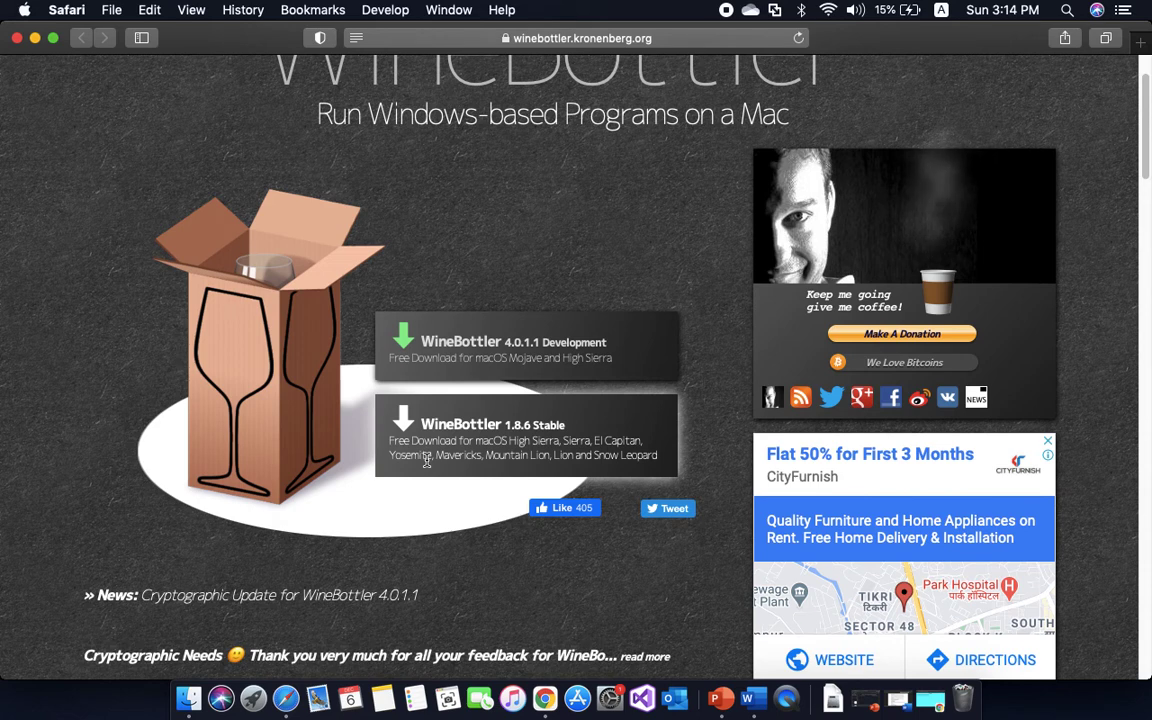
click(590, 451)
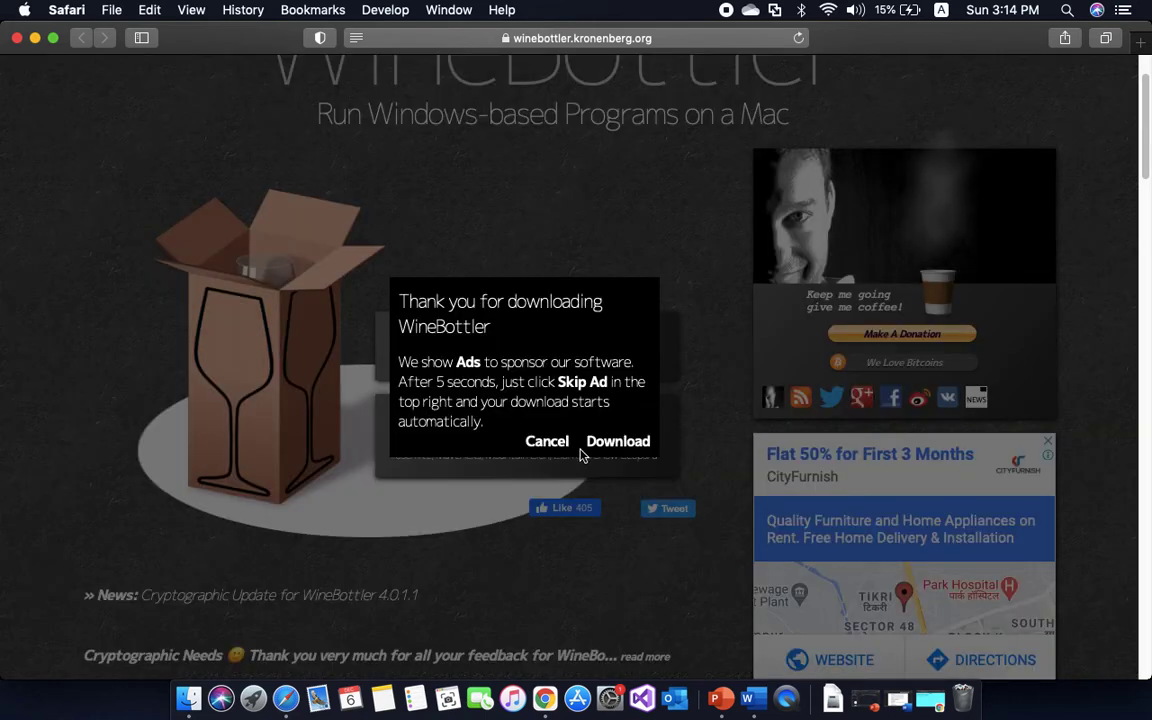
click(594, 450)
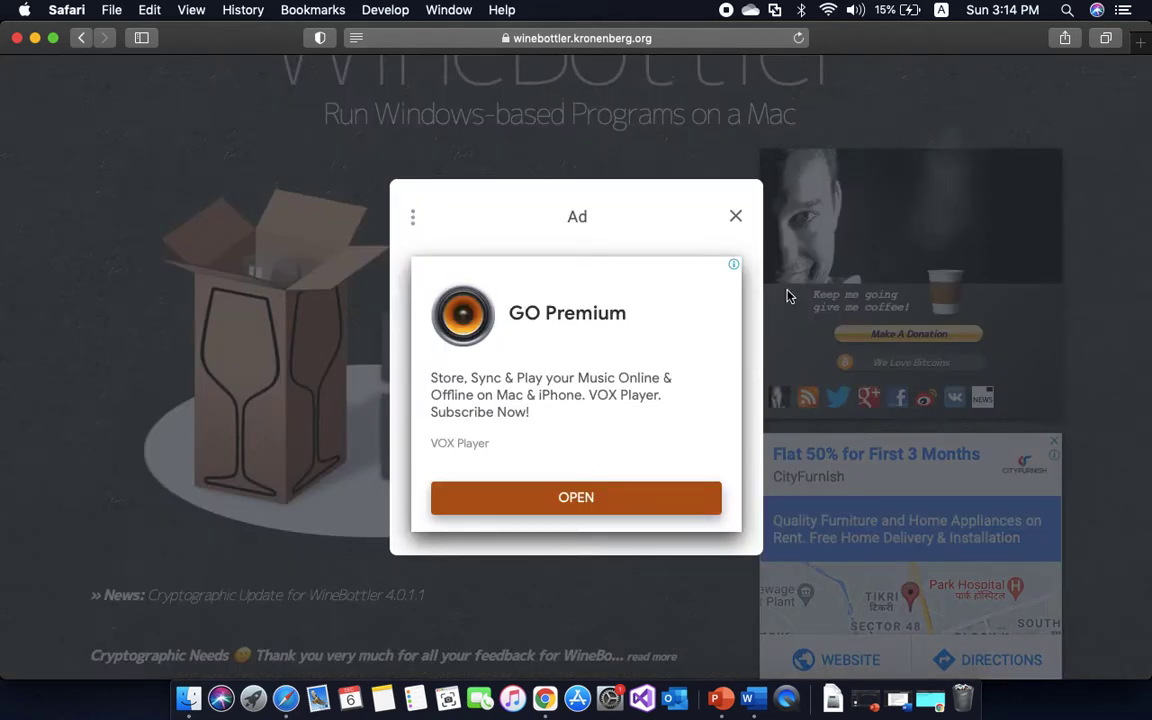
click(735, 218)
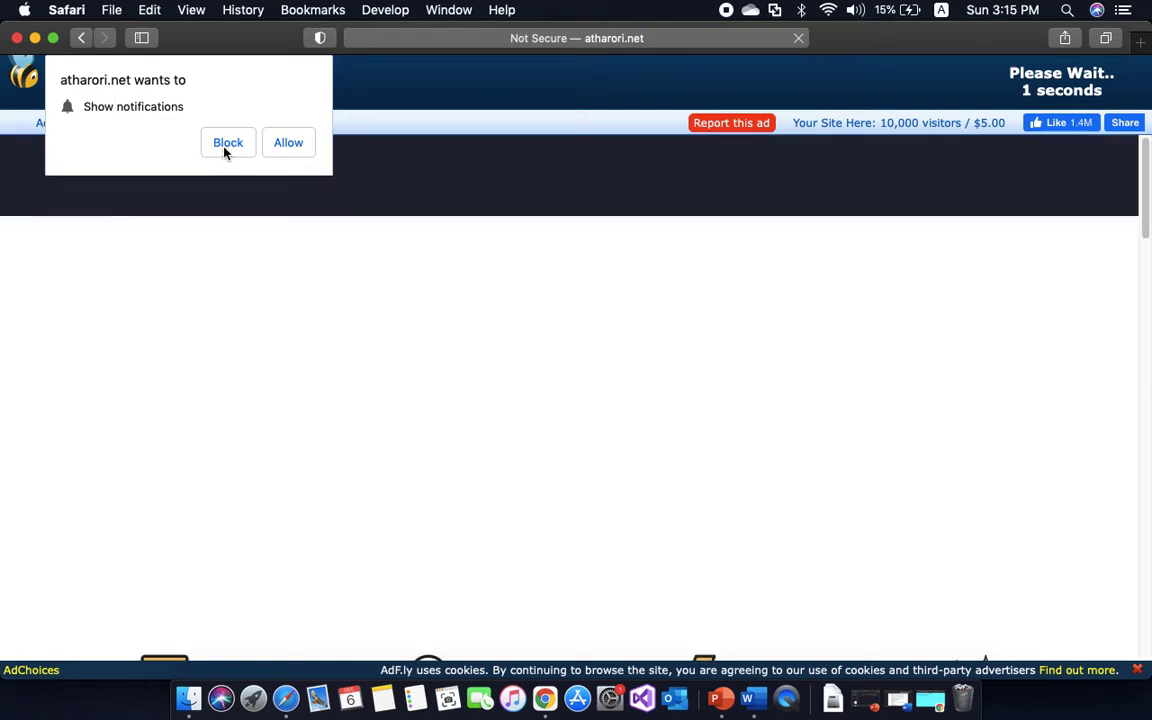
click(226, 146)
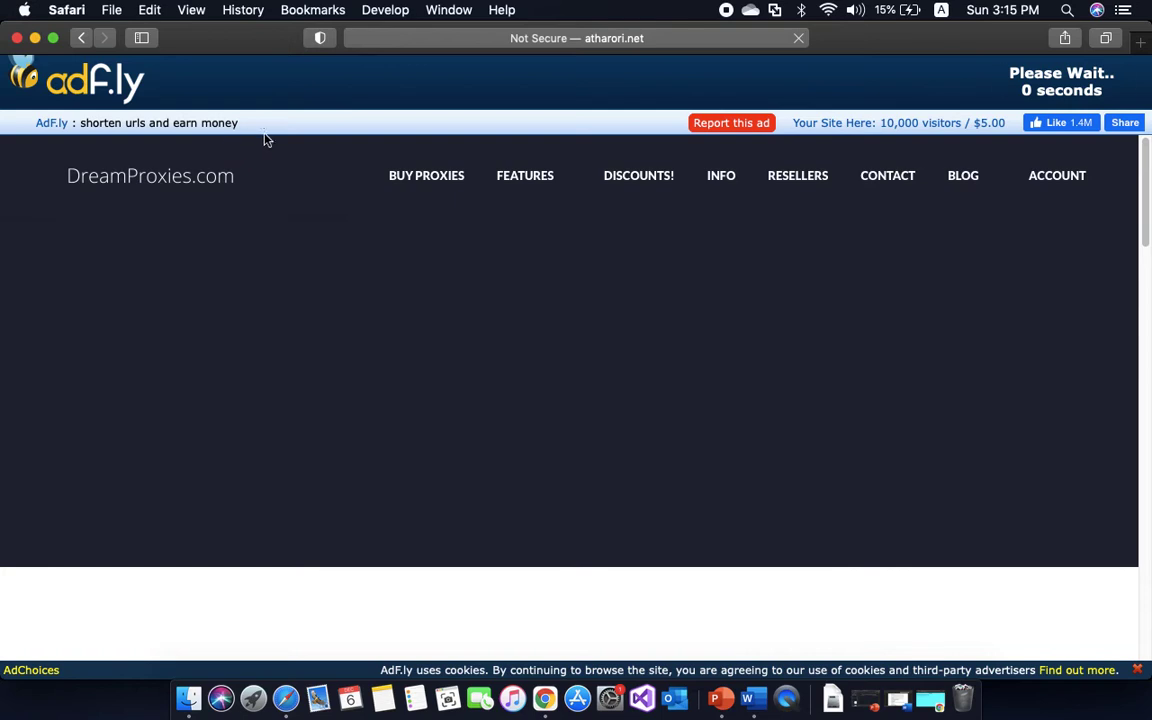
click(1053, 84)
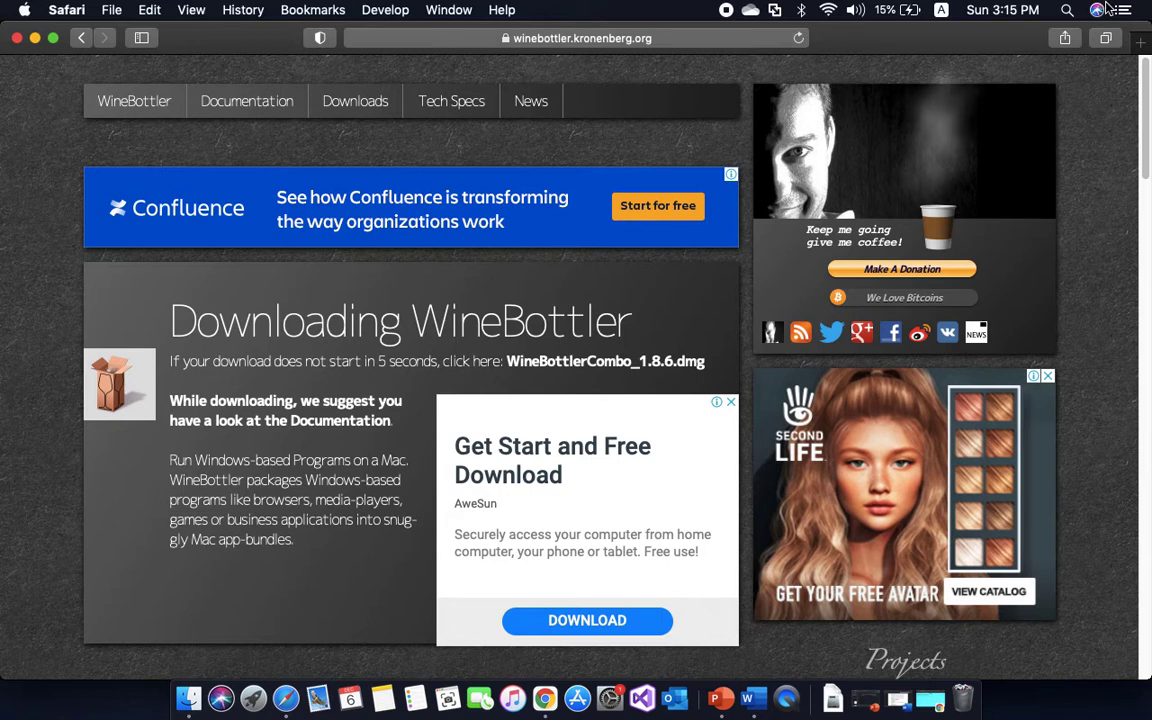
- Check the download in Safari, and move the partial WineBottlerCombo_1.8.6.dmg.download file from the Downloads folder to the Trash in Finder
click(1025, 42)
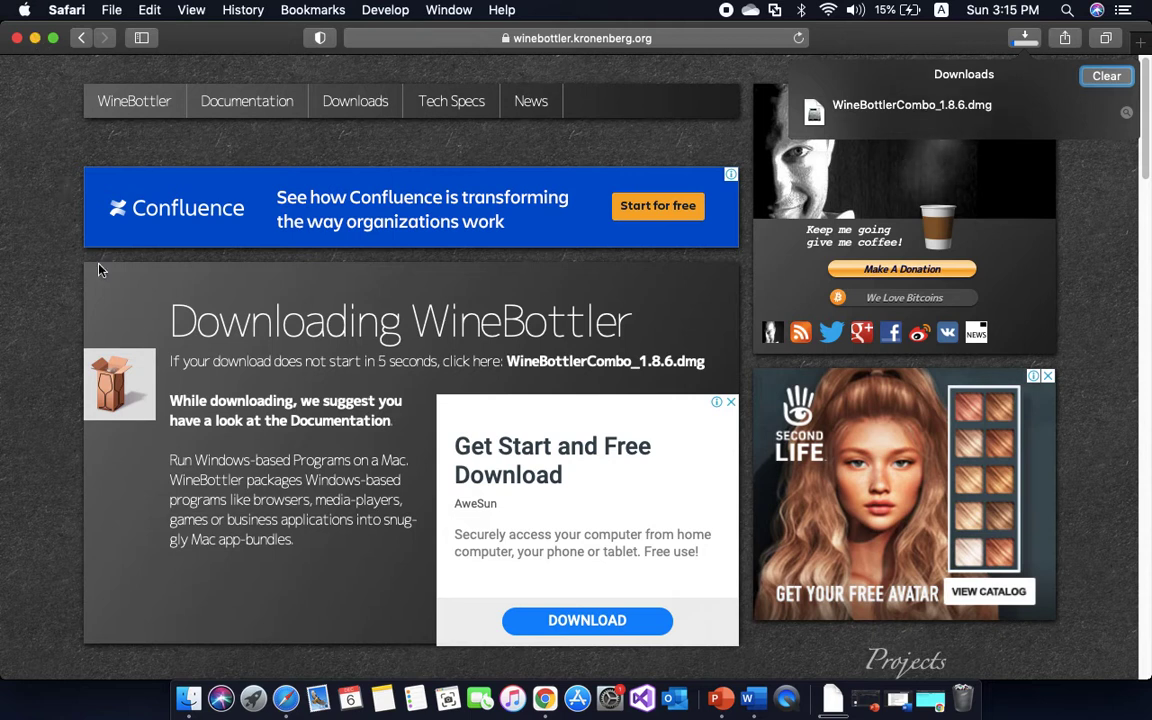
click(198, 702)
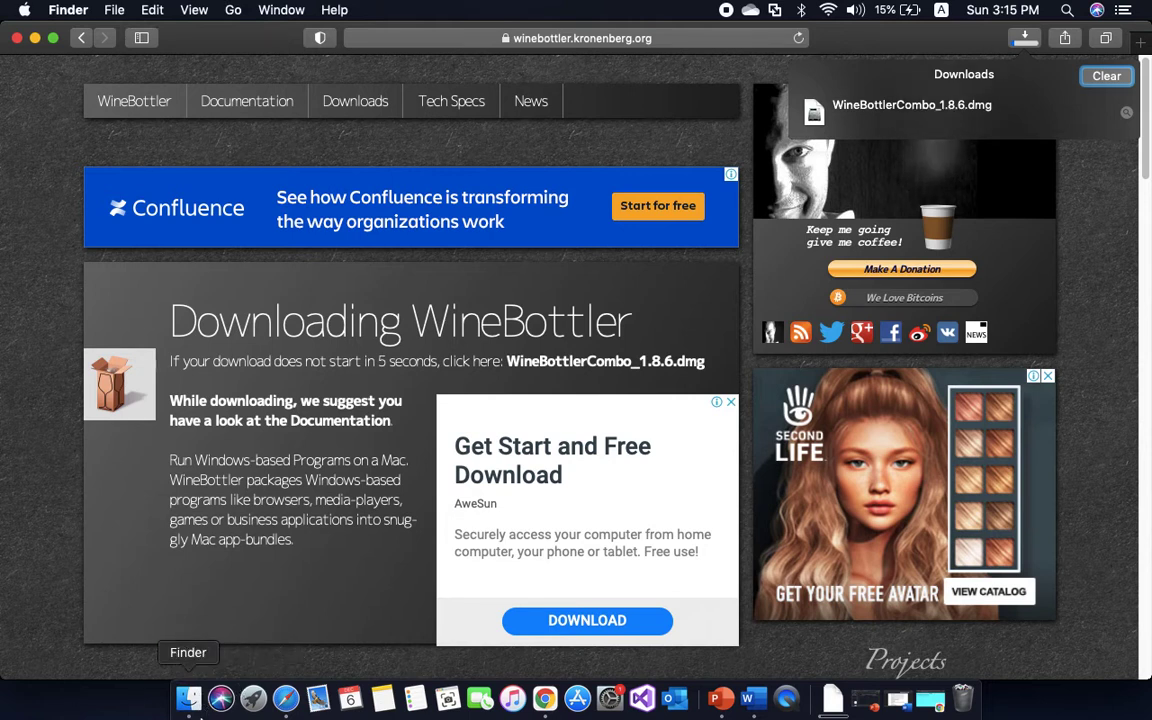
click(190, 700)
drag(508, 84, 796, 176)
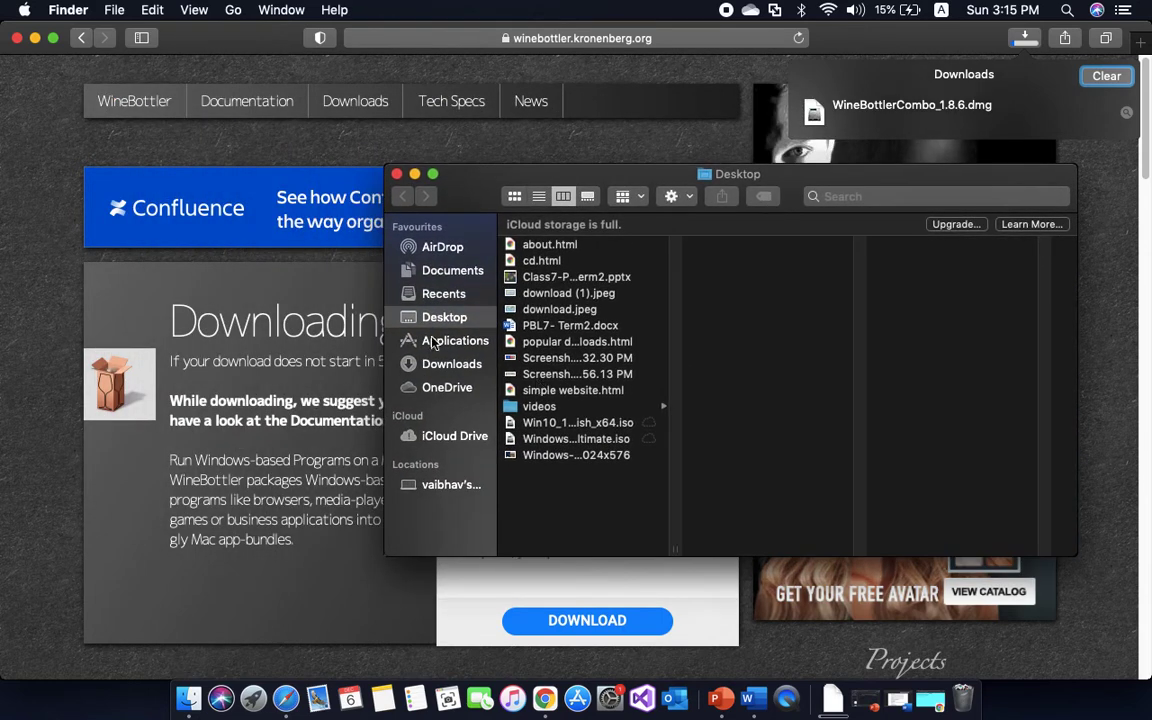
key(super+m)
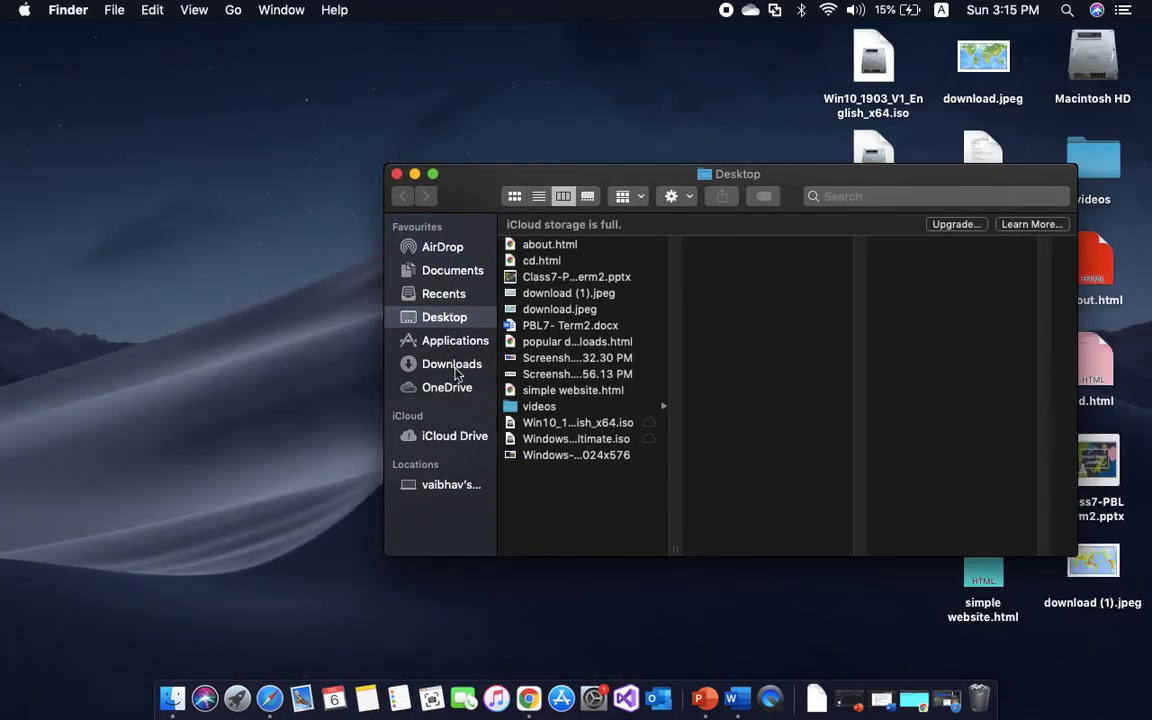
click(455, 370)
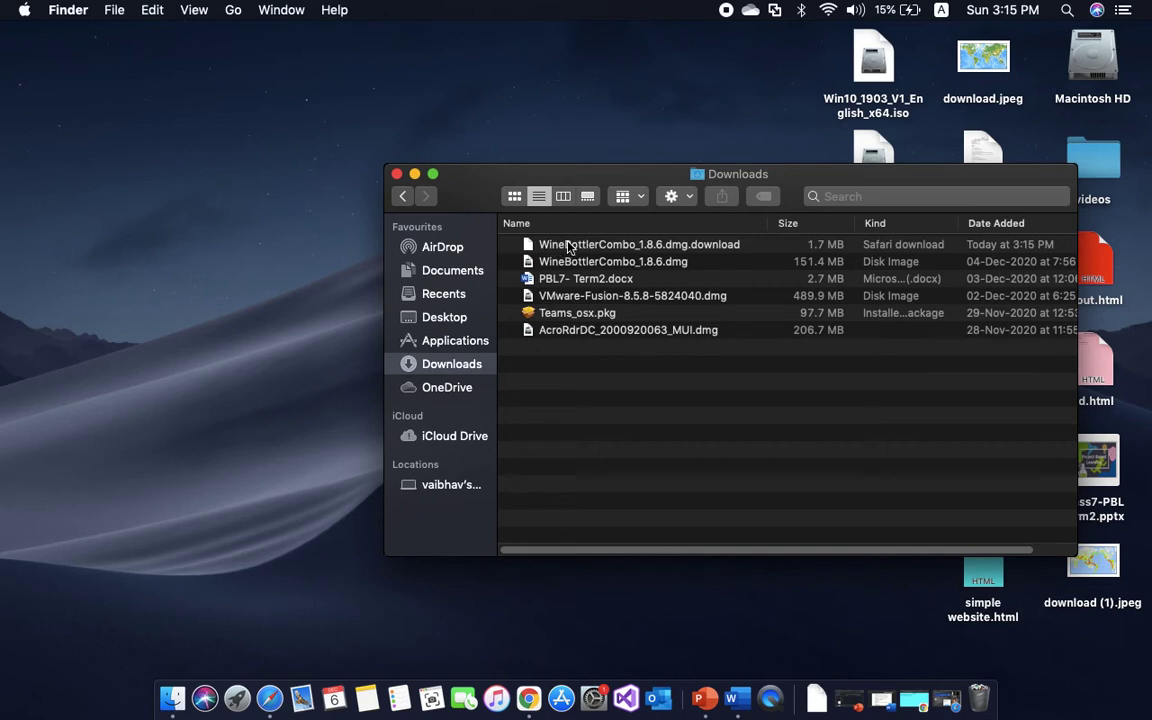
drag(570, 247, 648, 255)
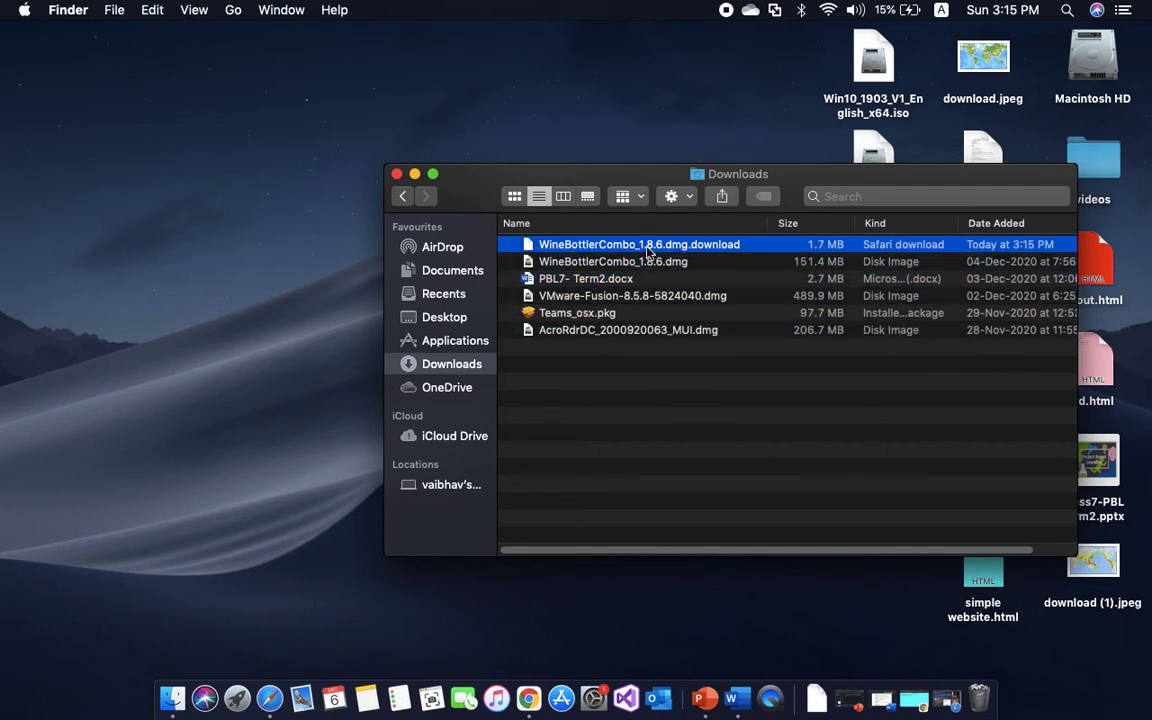
drag(565, 244, 952, 710)
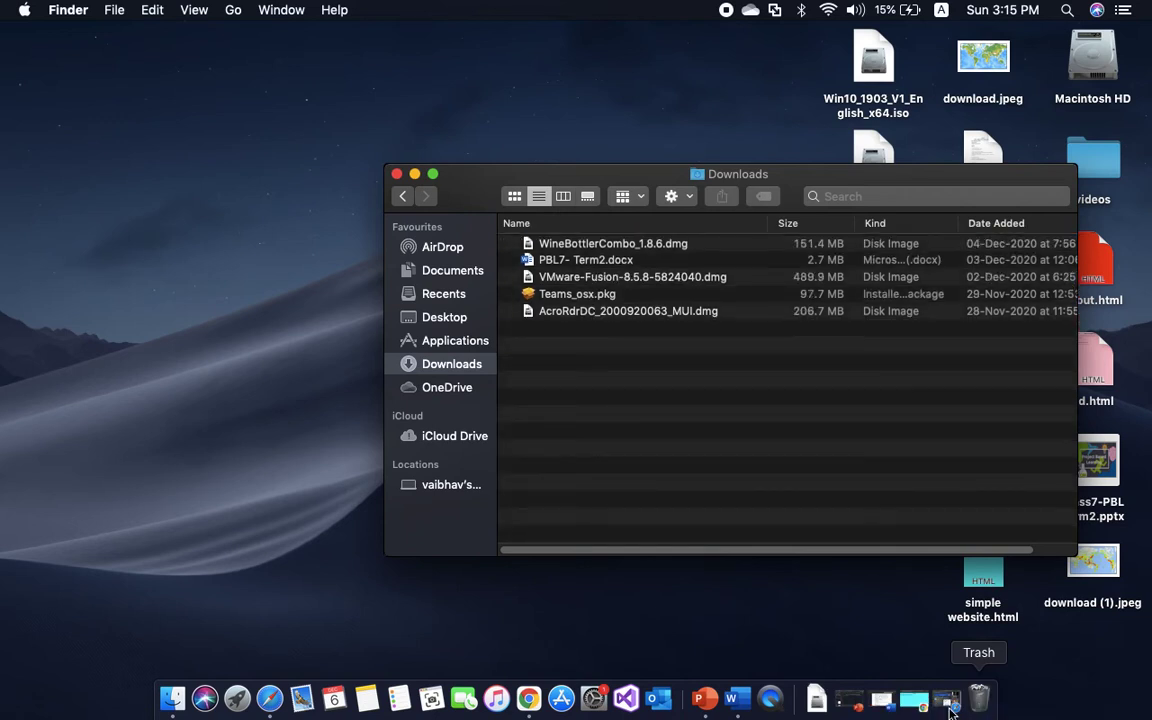
- Open the WineBottlerCombo_1.8.6.dmg disk image from the Downloads folder and close the Downloads window
click(613, 247)
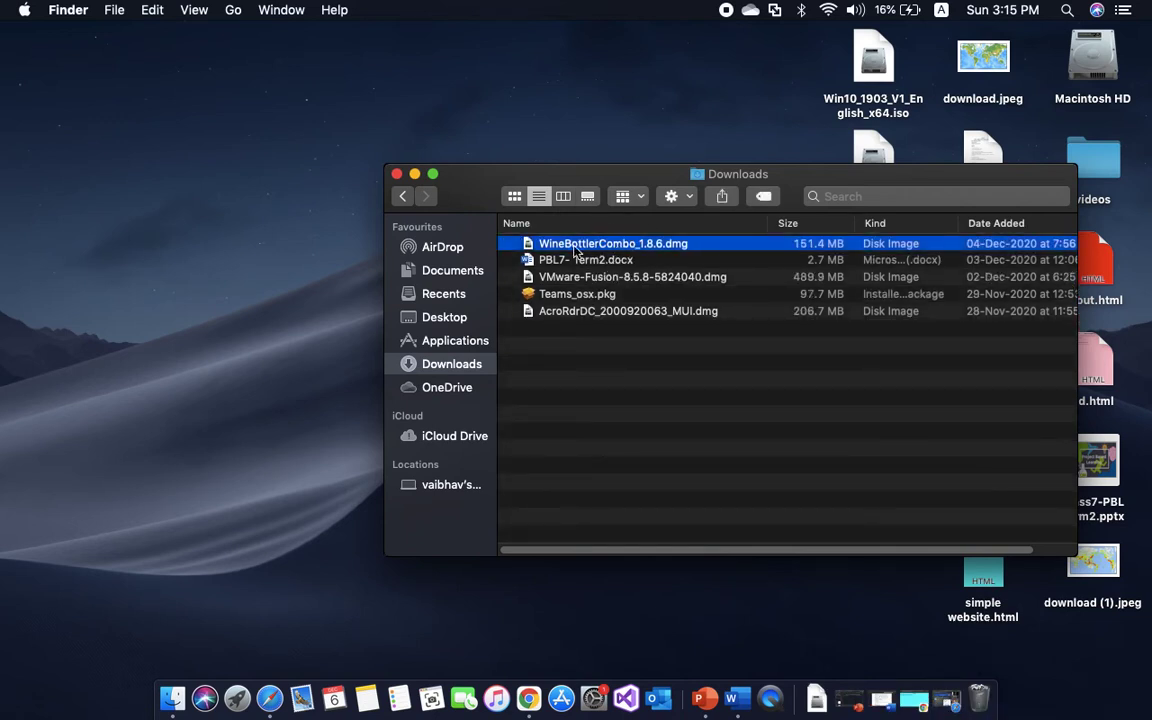
click(397, 175)
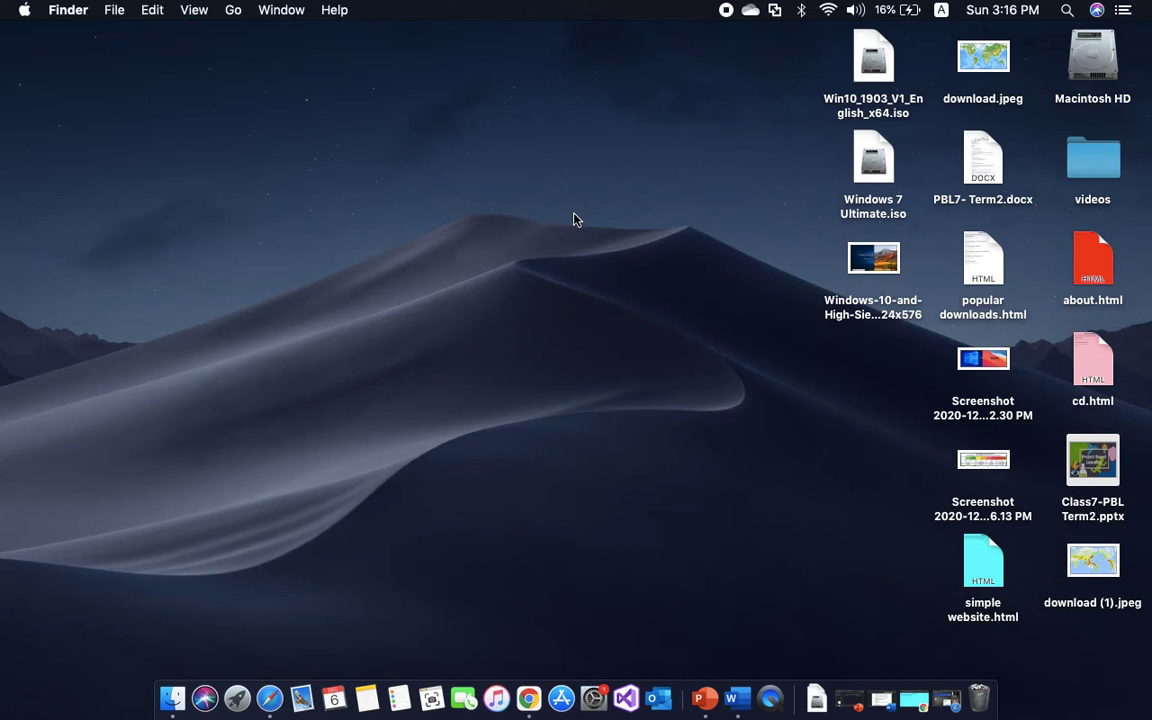
click(172, 700)
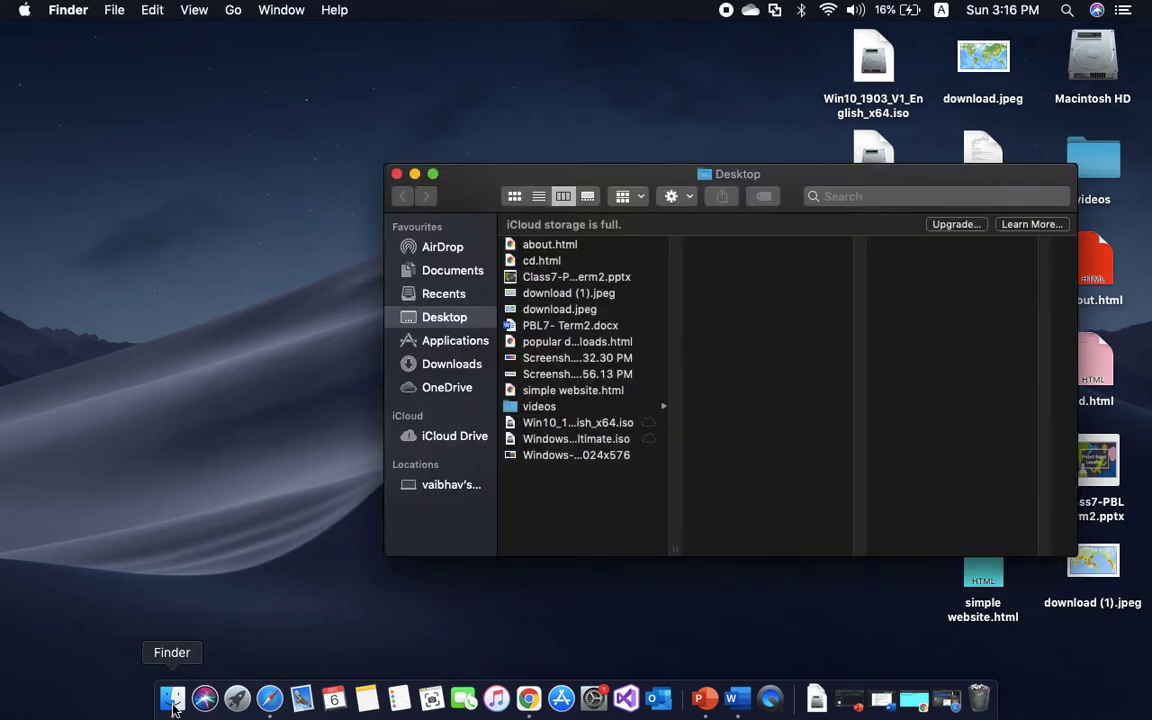
click(432, 366)
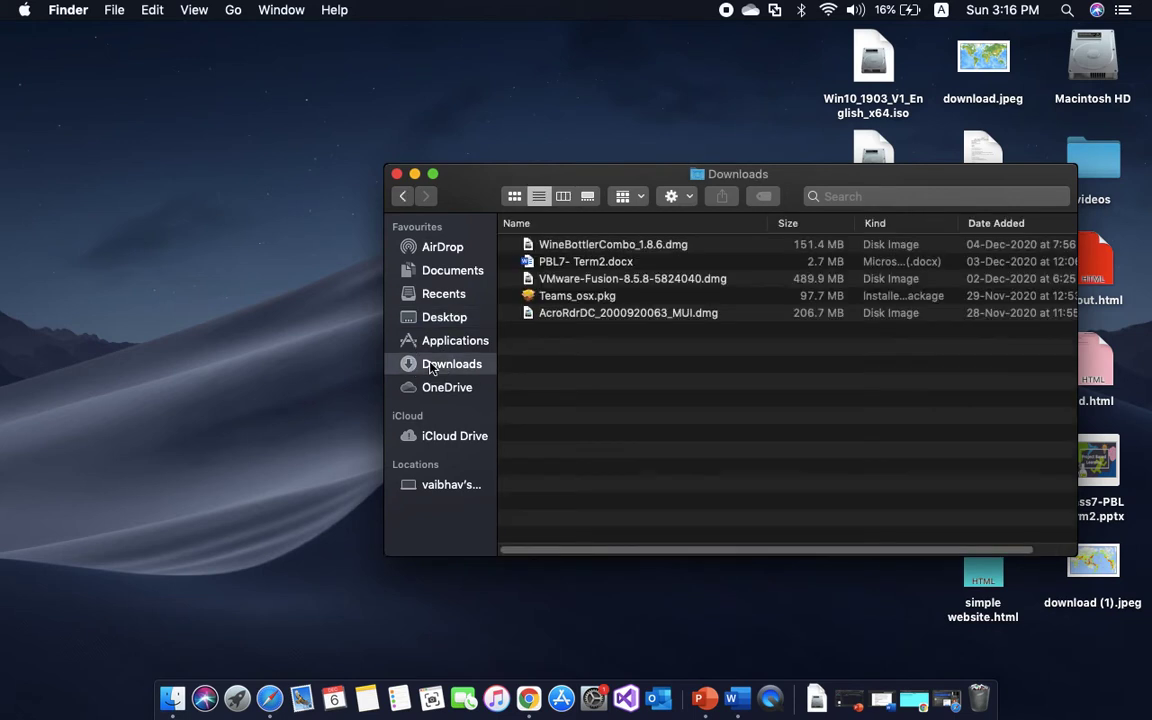
click(595, 246)
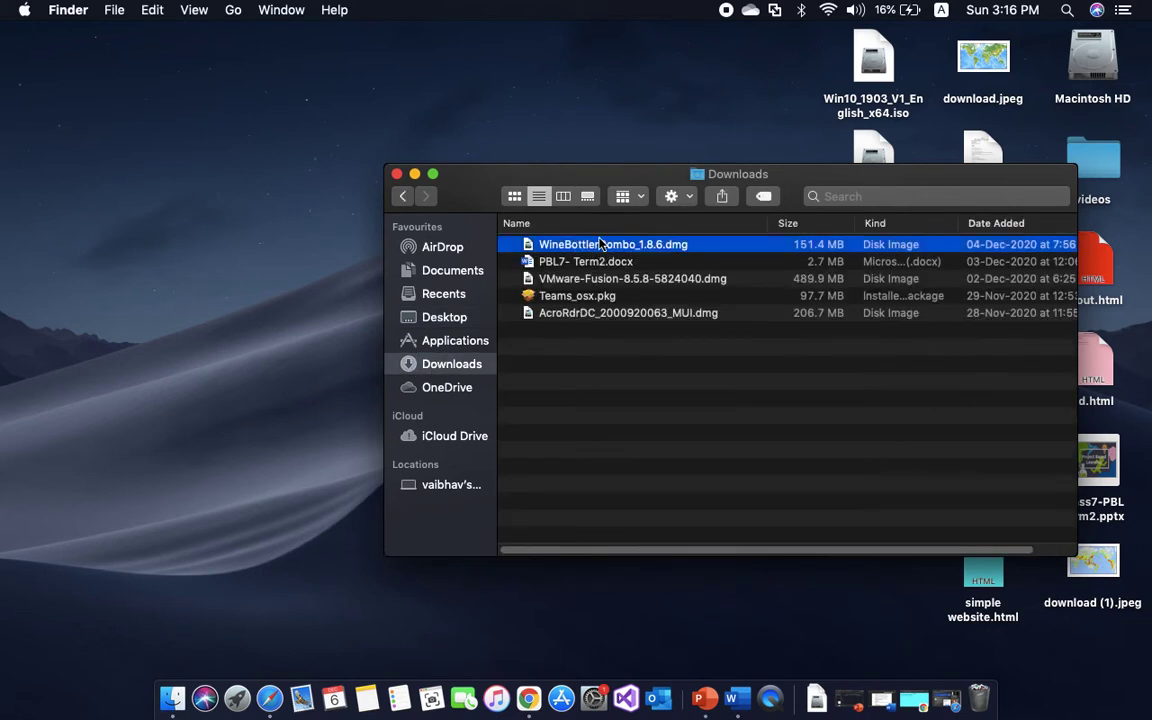
right_click(600, 246)
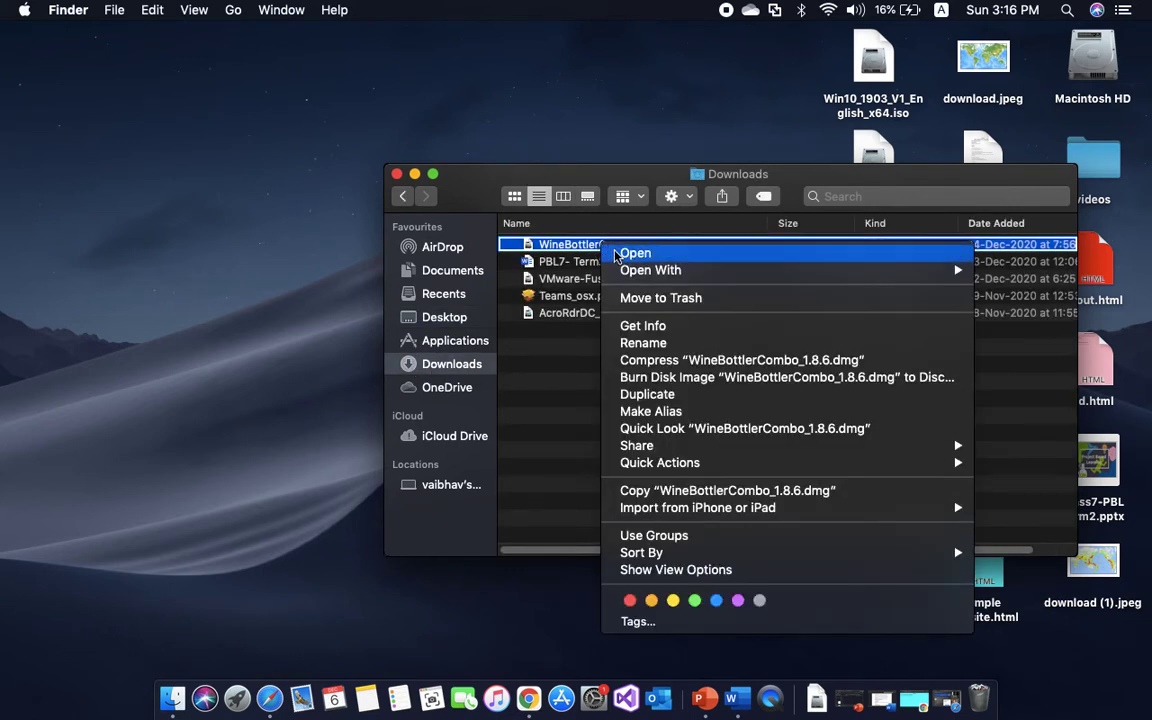
click(630, 253)
drag(656, 180, 363, 147)
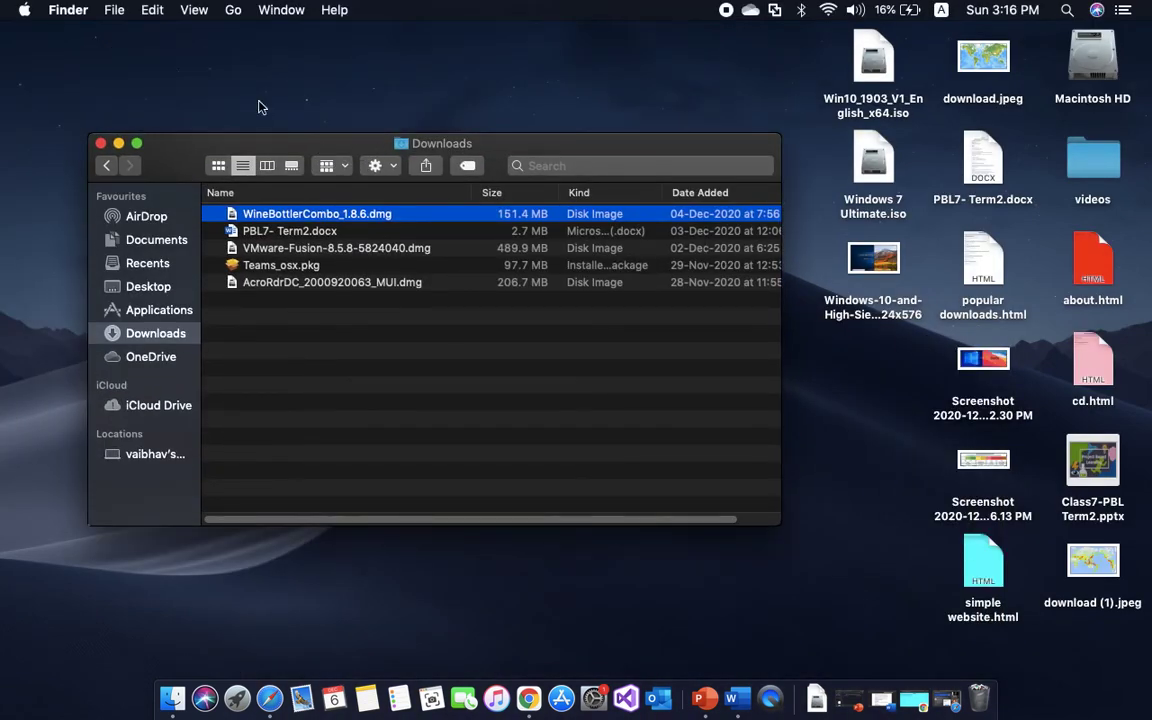
click(101, 143)
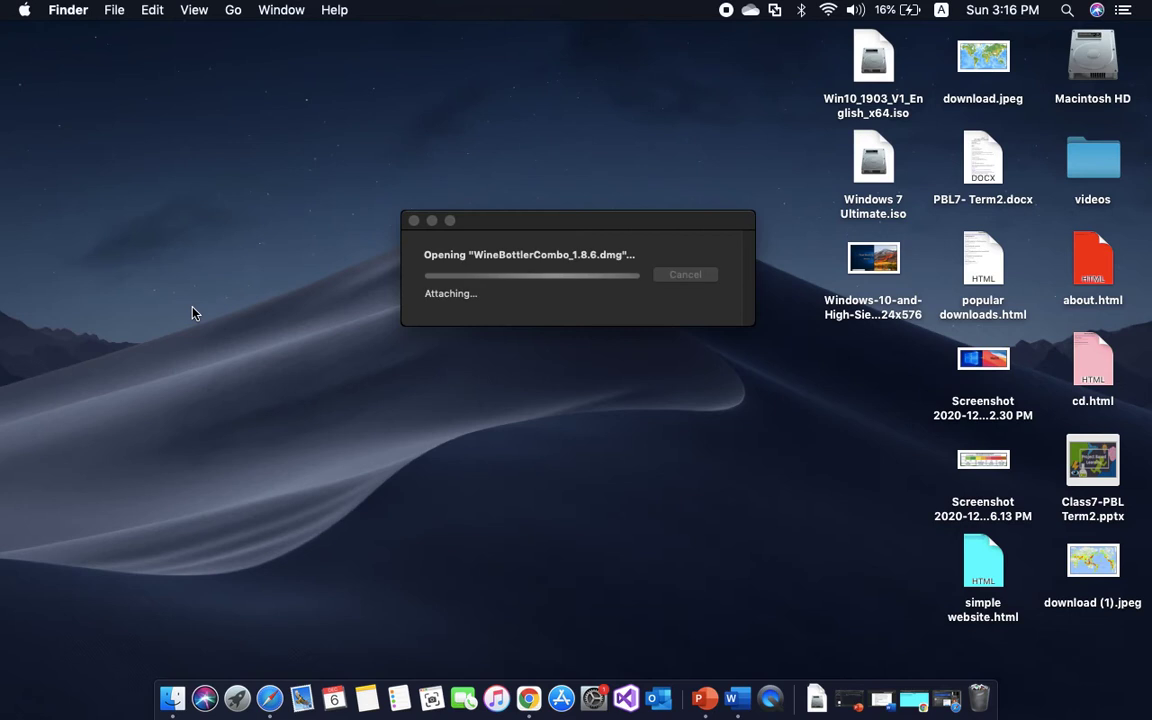
drag(558, 235, 603, 220)
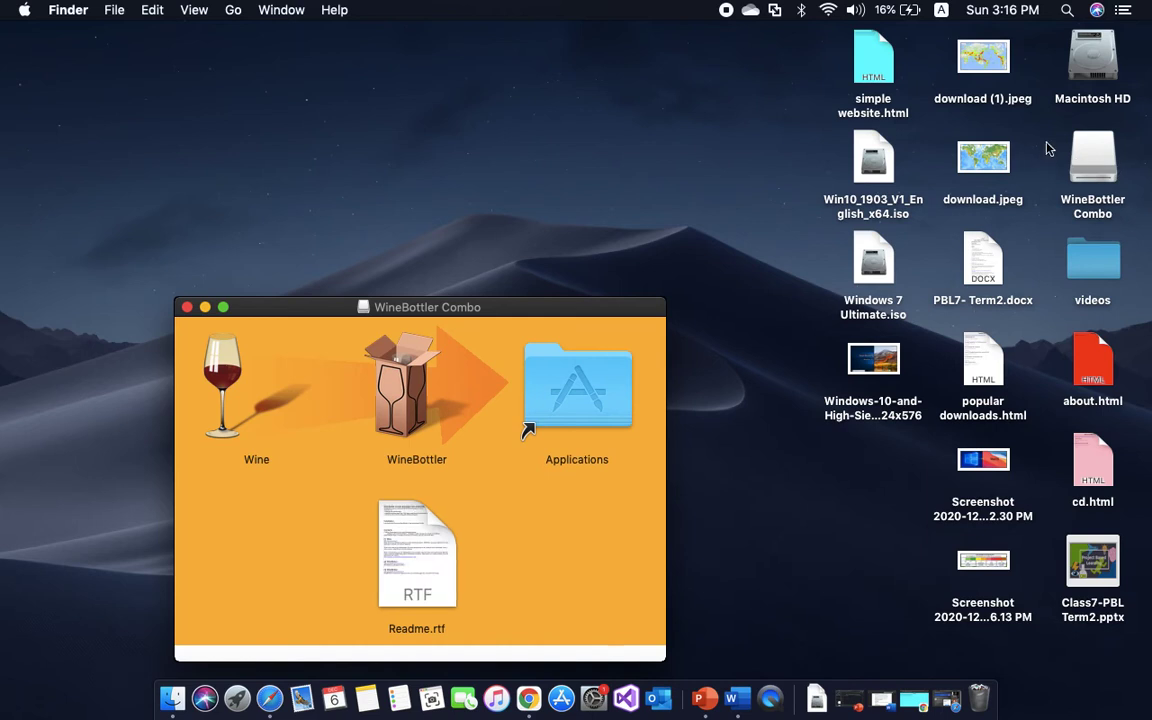
- Start copying Wine and WineBottler from the disk image into the Applications folder, and cancel the copy
click(257, 403)
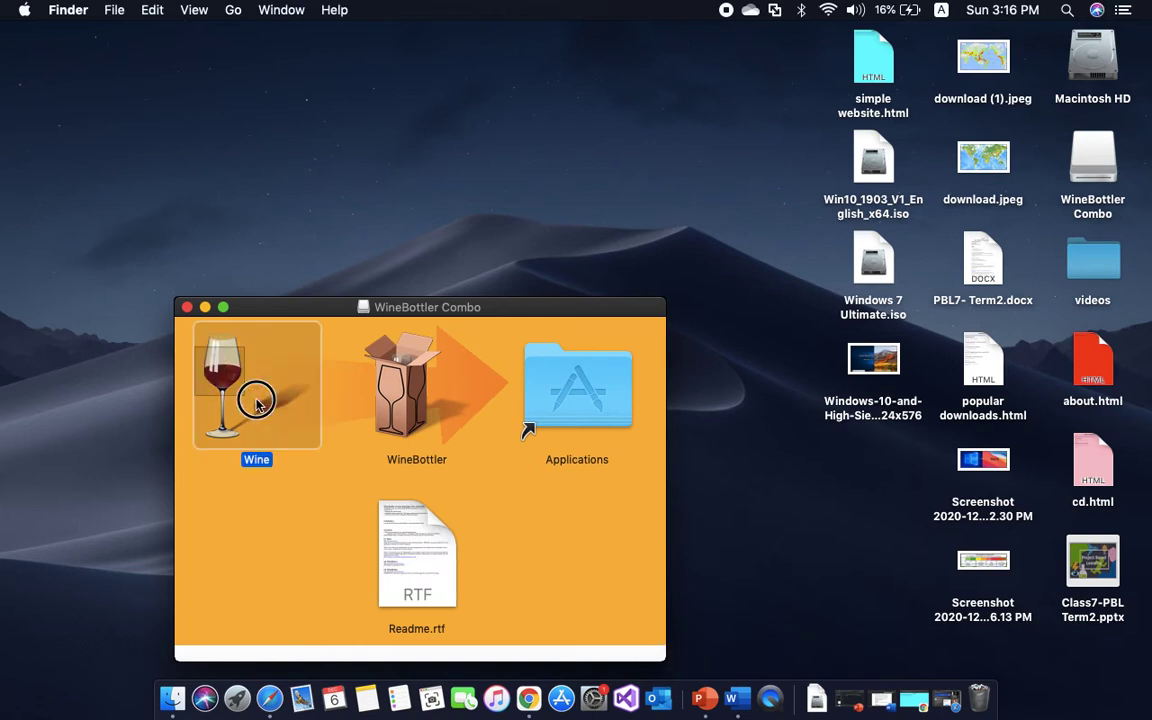
drag(257, 403, 400, 480)
mouse_move(444, 372)
mouse_down()
mouse_move(578, 424)
mouse_move(400, 372)
mouse_move(449, 367)
mouse_up()
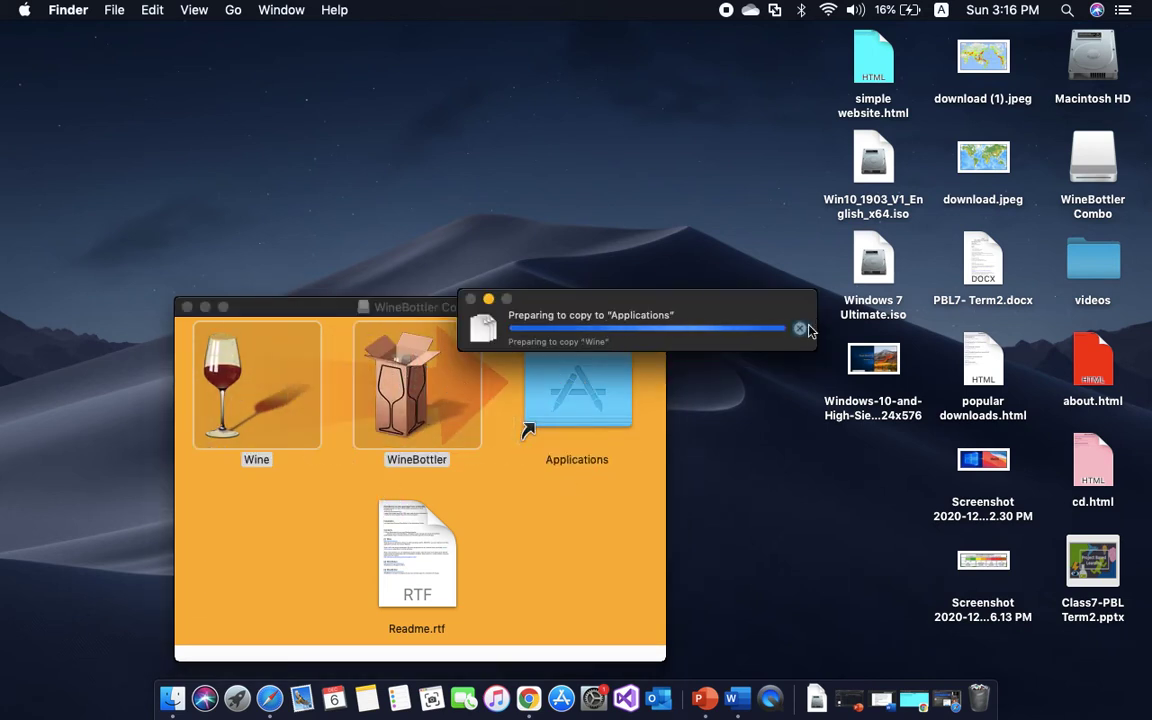
click(800, 329)
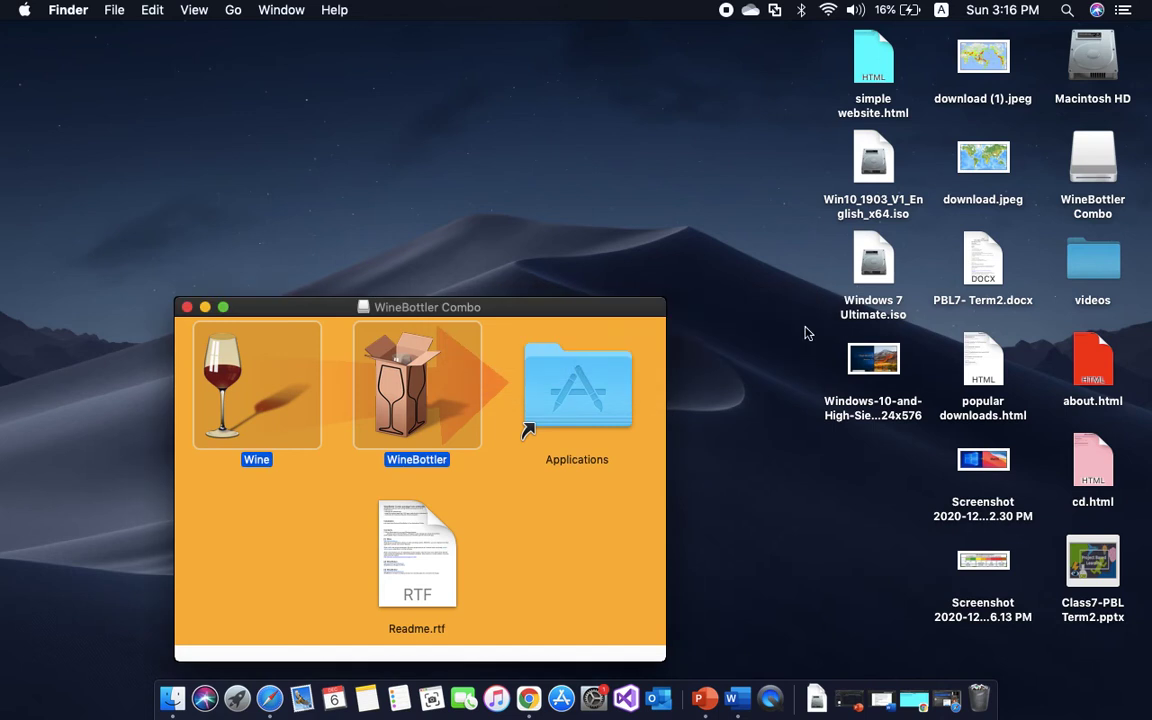
click(186, 307)
- Launch WineBottler from the Applications folder and dismiss its update notice
click(174, 700)
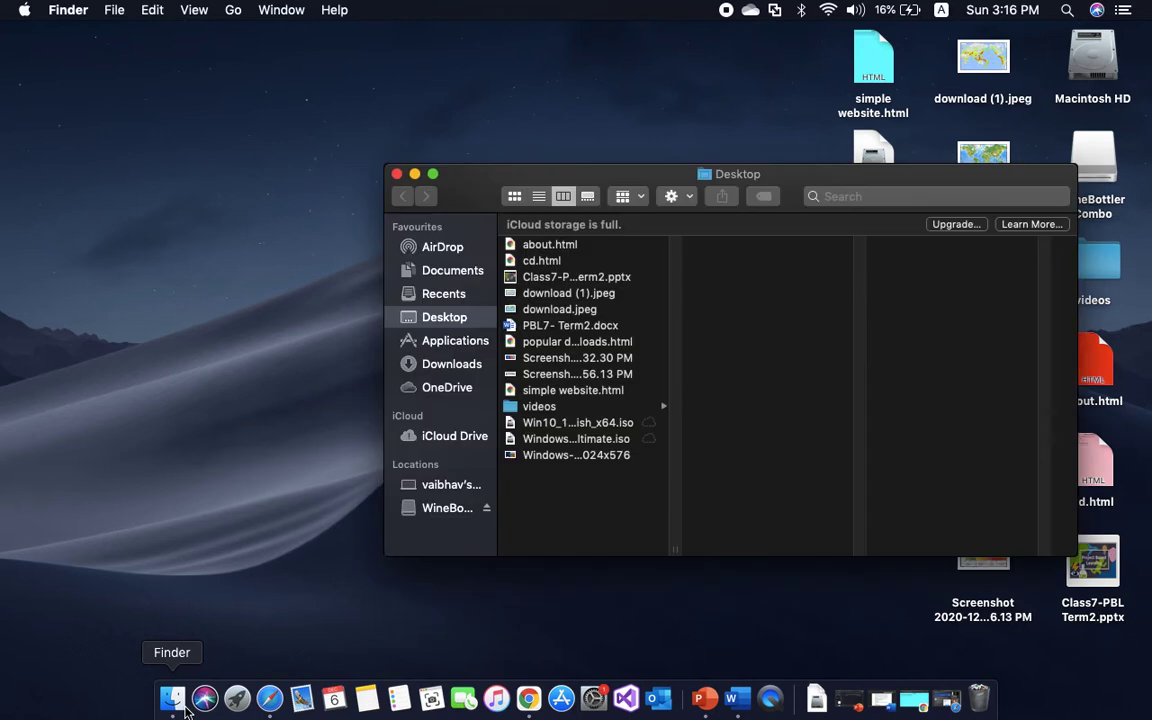
click(440, 340)
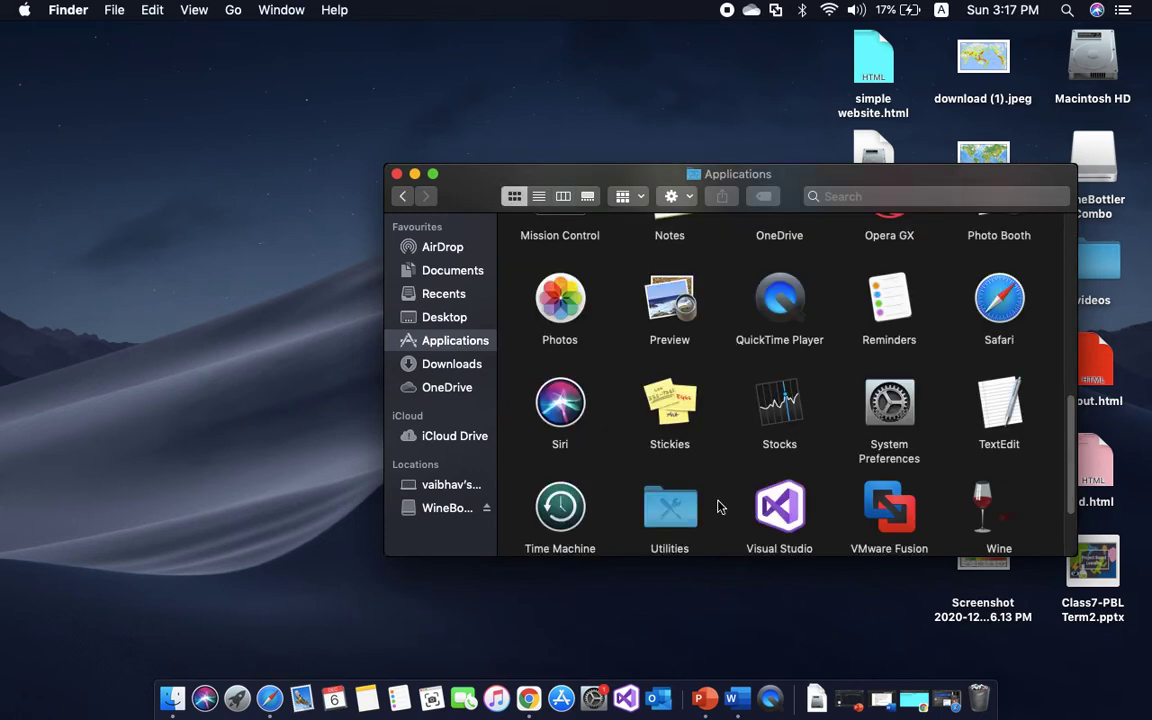
scroll(716, 507, down, 3)
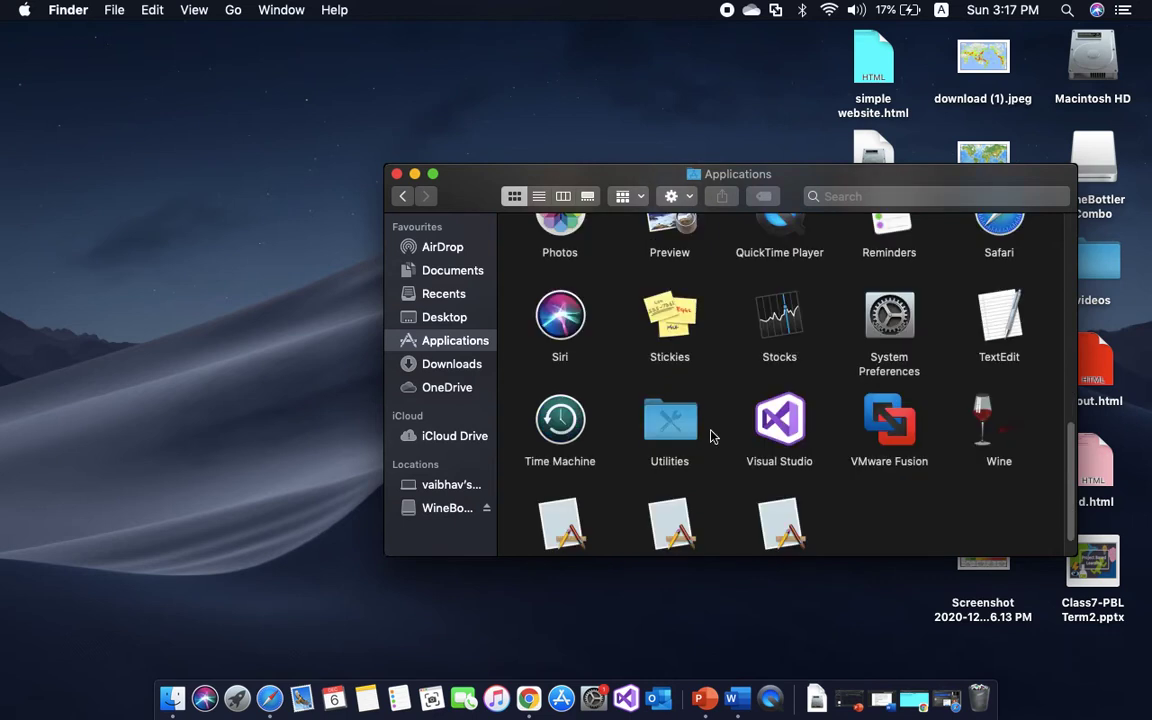
click(549, 505)
double_click(549, 505)
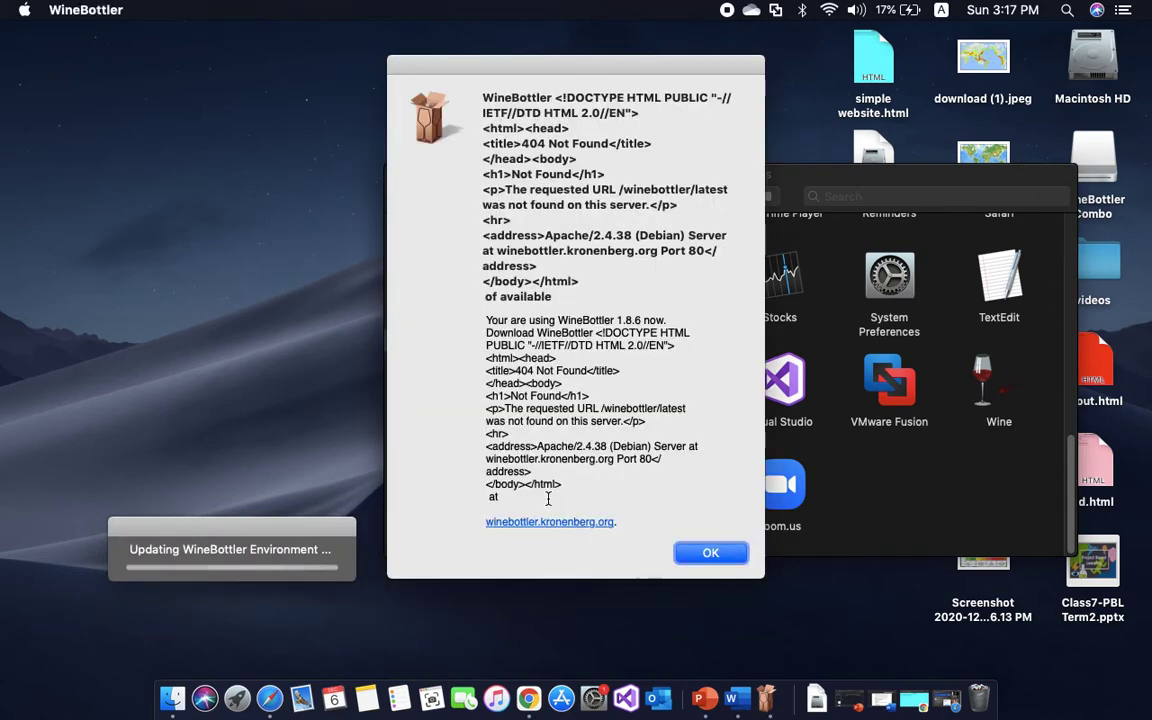
click(709, 558)
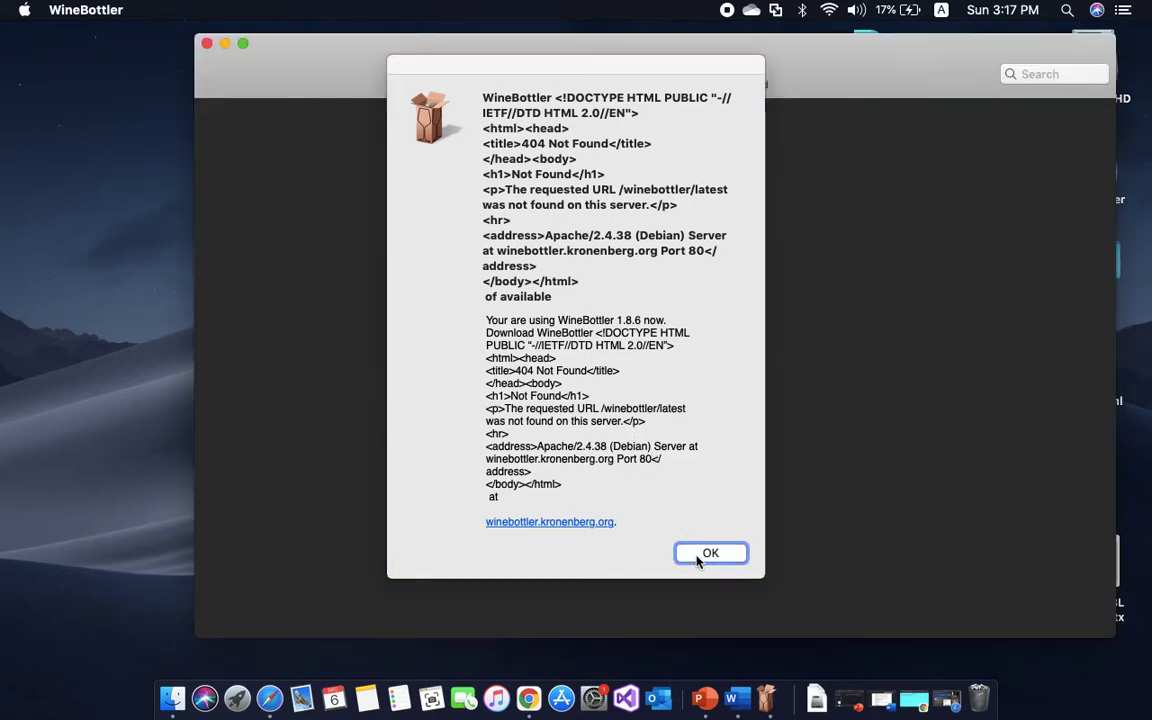
- Close the WineBottler update message and move the WineBottler window clear of the rightmost column of desktop icons
click(700, 556)
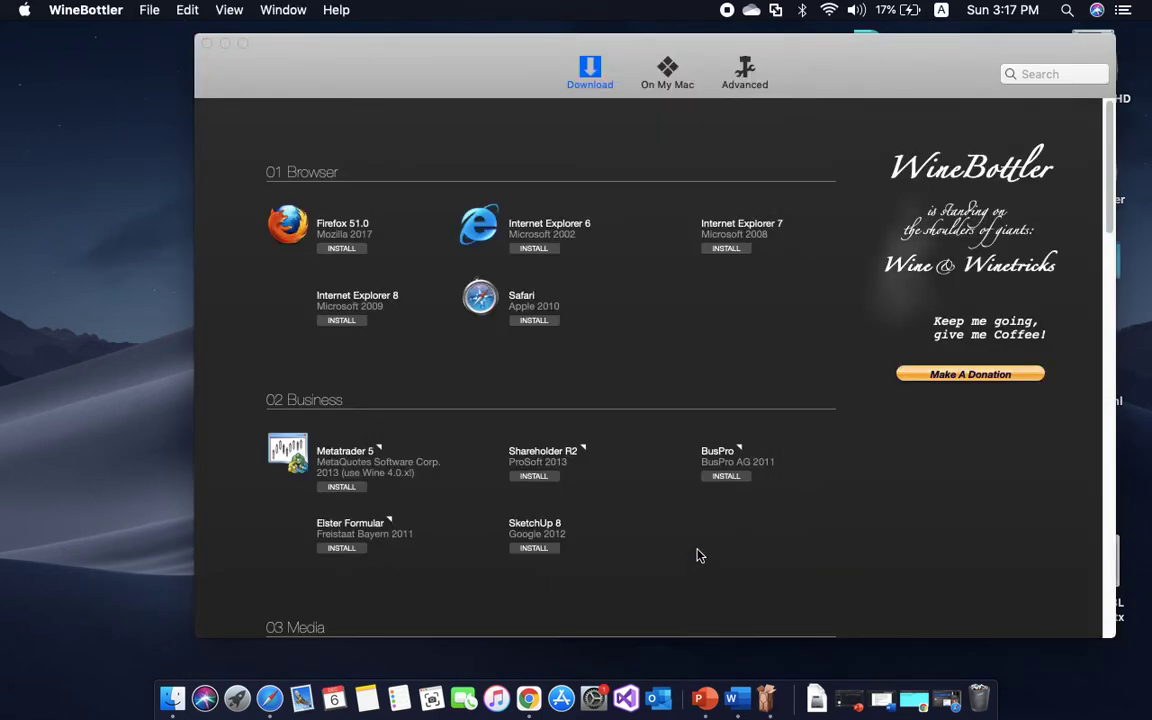
drag(458, 87, 407, 10)
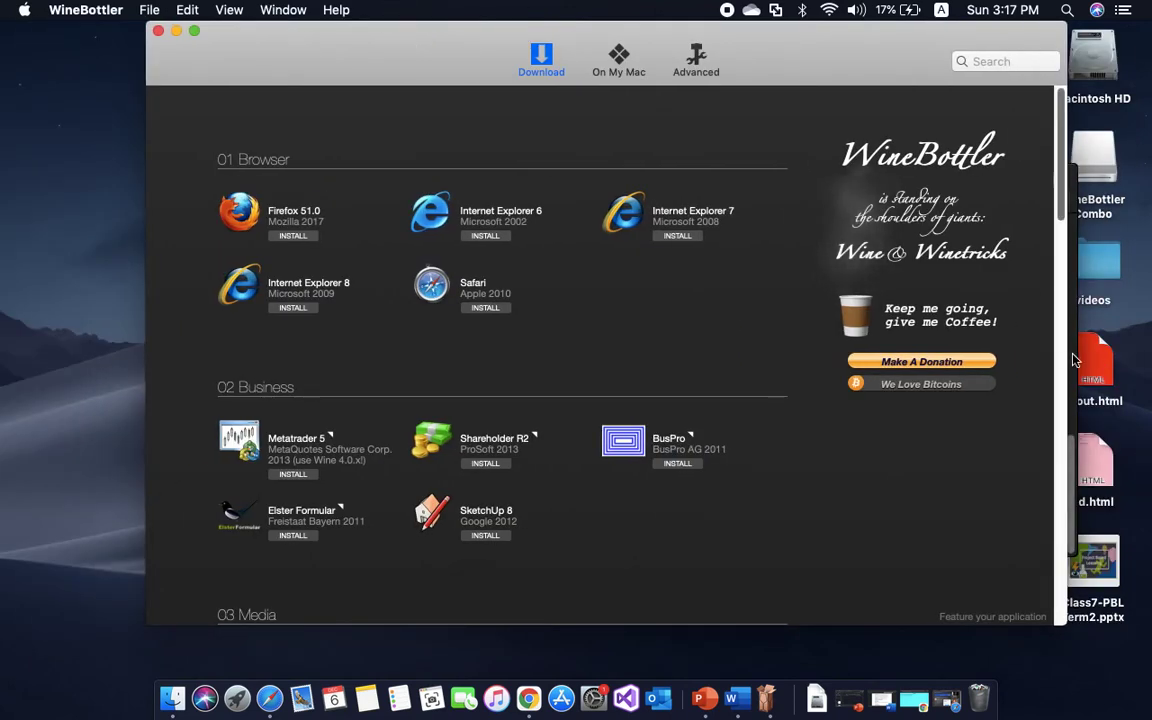
click(1075, 360)
click(509, 68)
drag(509, 68, 423, 35)
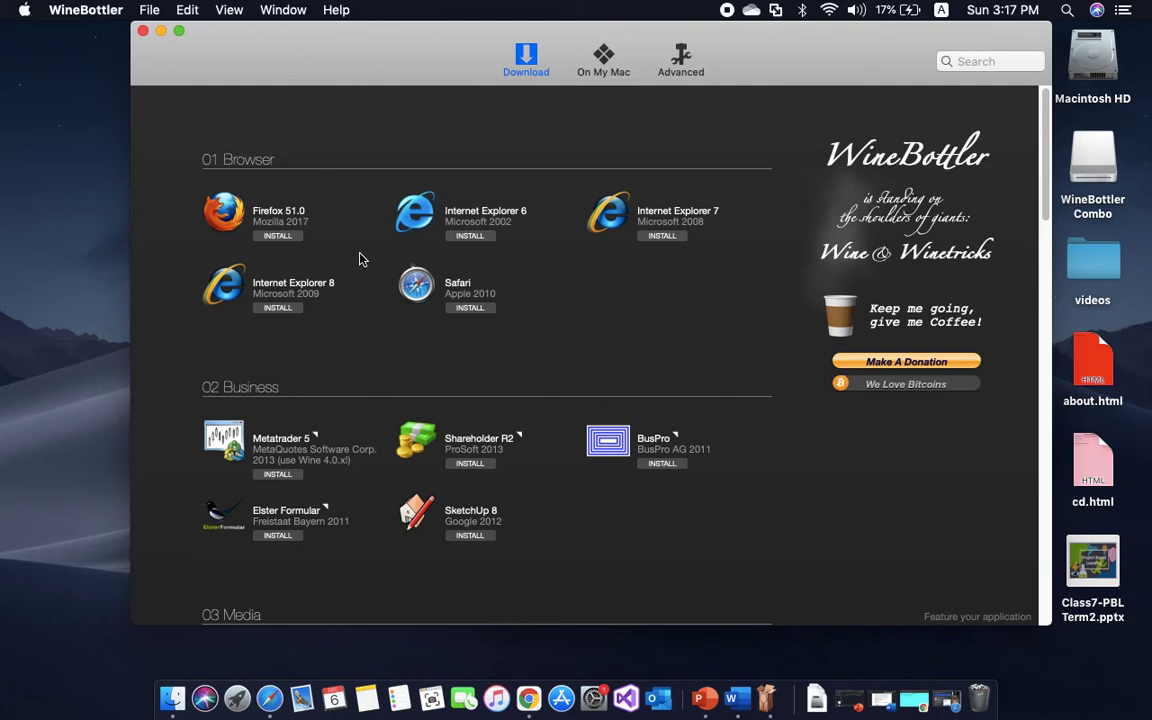
- Install Internet Explorer 8 from WineBottler's Browser list, saving it as Internet Explorer 8 in the Applications folder
click(294, 312)
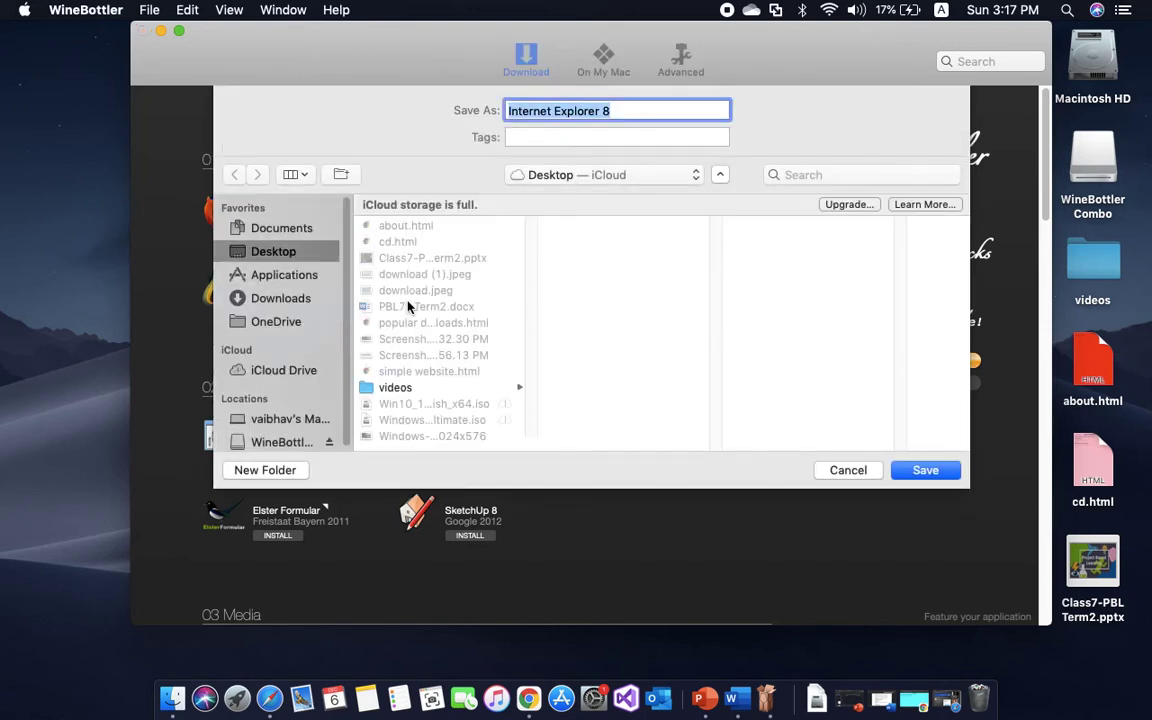
click(717, 175)
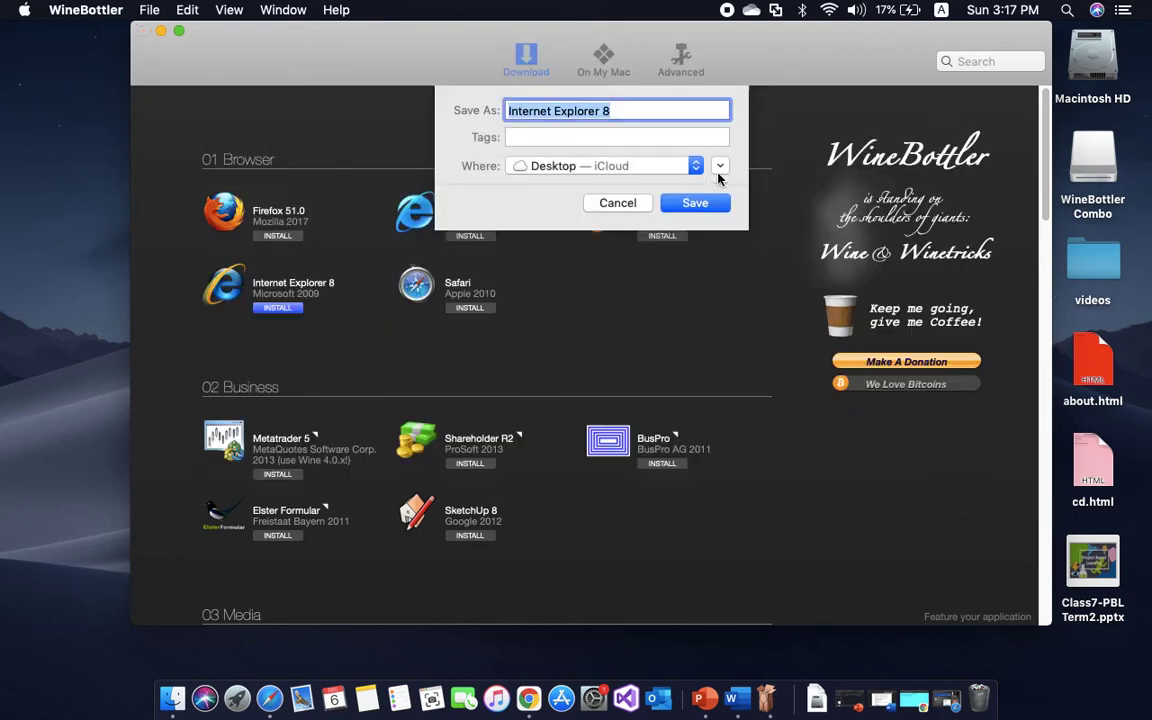
click(721, 167)
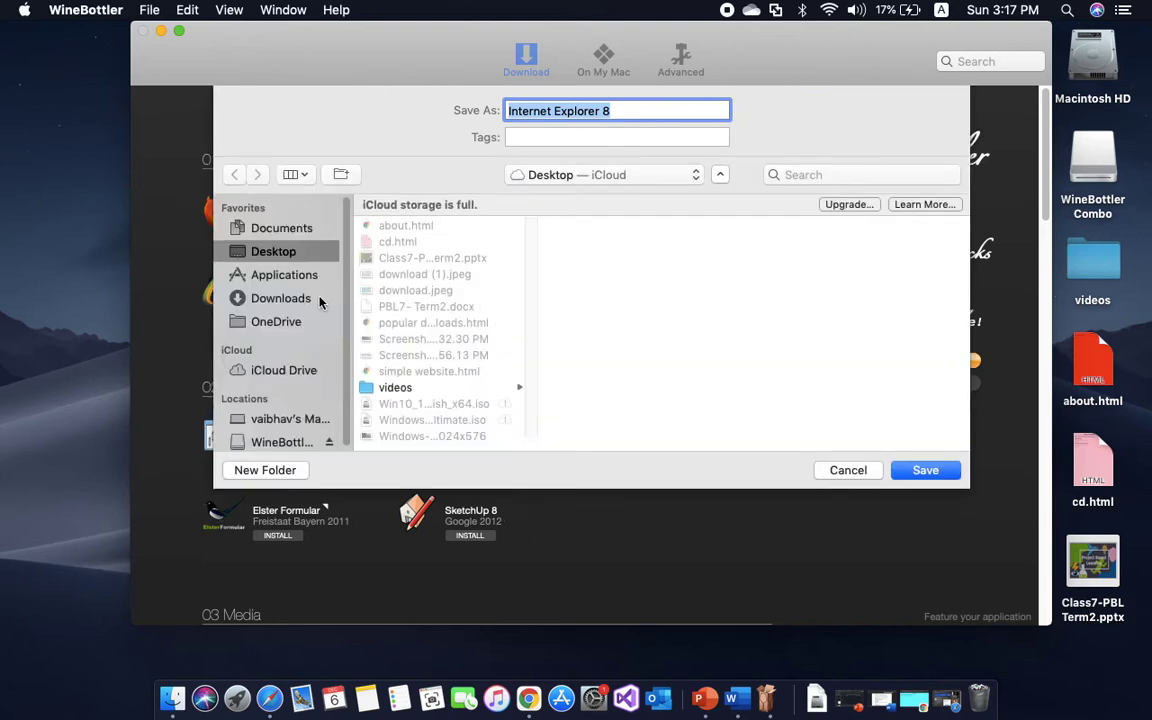
click(284, 274)
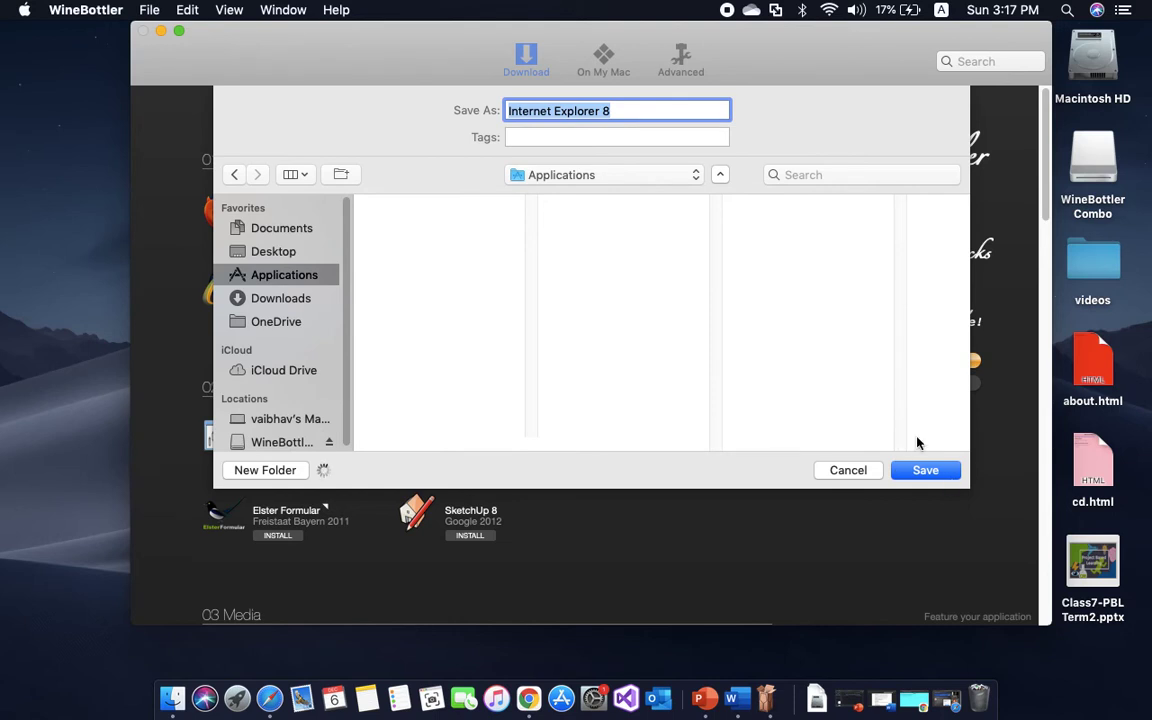
click(928, 476)
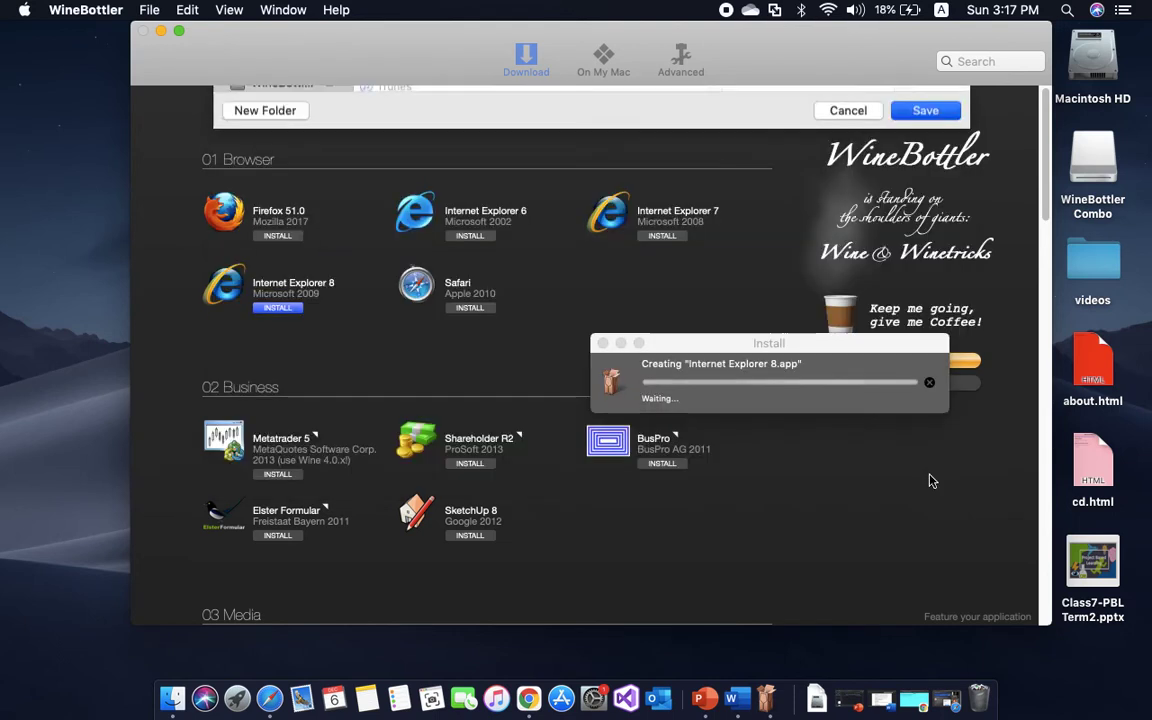
- Minimize the WineBottler window, let the Internet Explorer 8 installation run to completion, and dismiss its completion message
click(161, 31)
drag(675, 346, 447, 213)
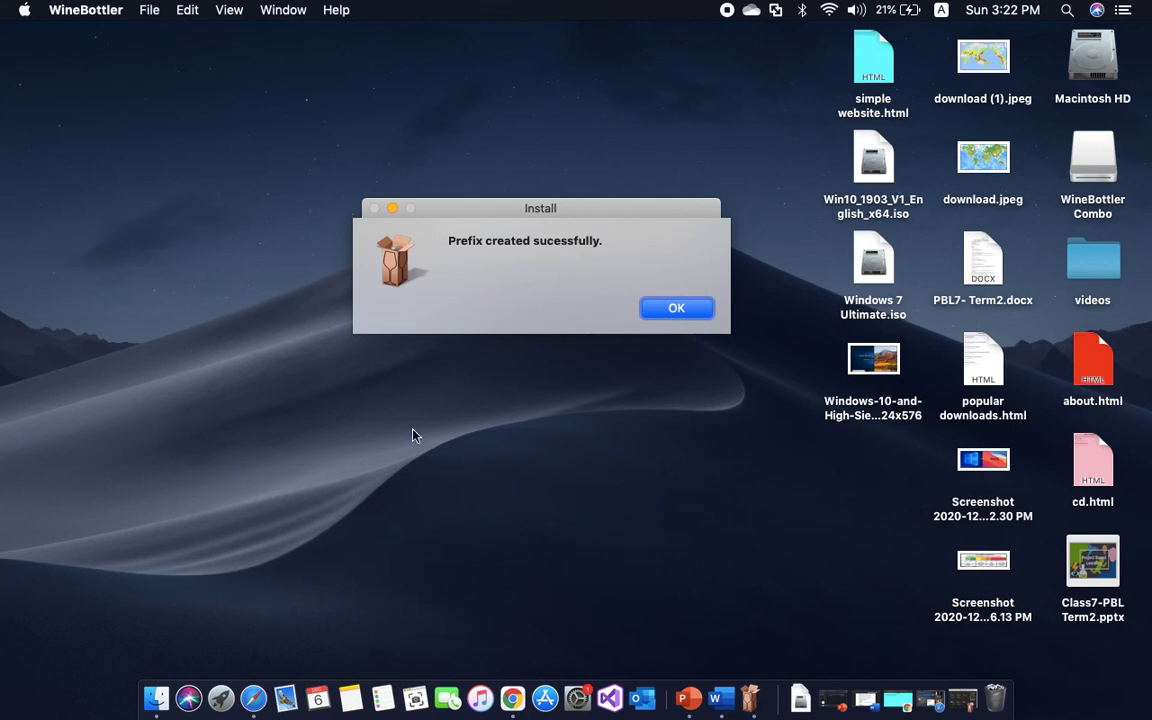
click(677, 309)
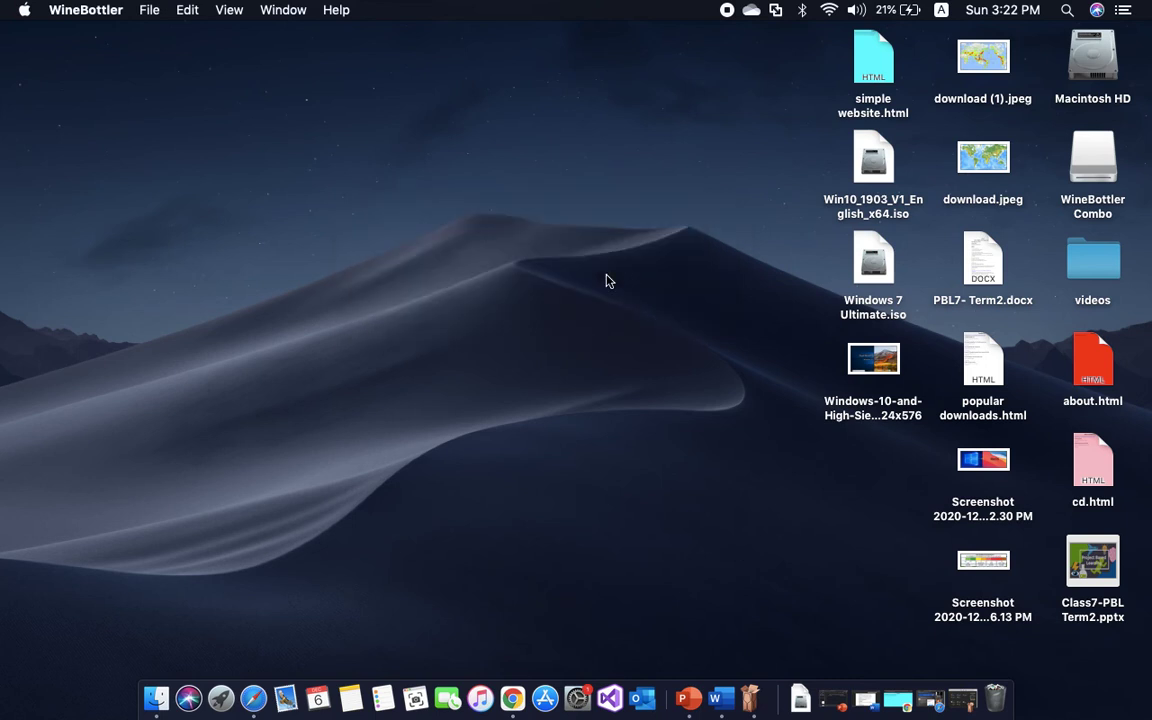
- Switch to Finder and launch Internet Explorer 8 from the Applications folder
click(155, 698)
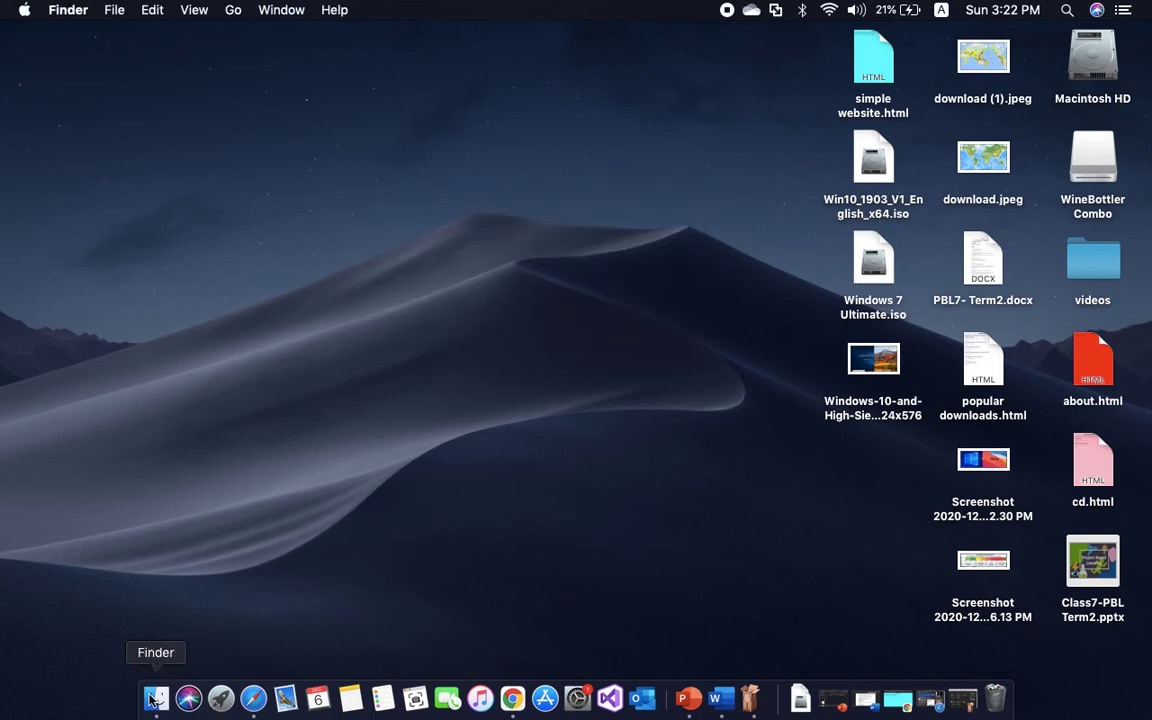
drag(470, 172, 319, 160)
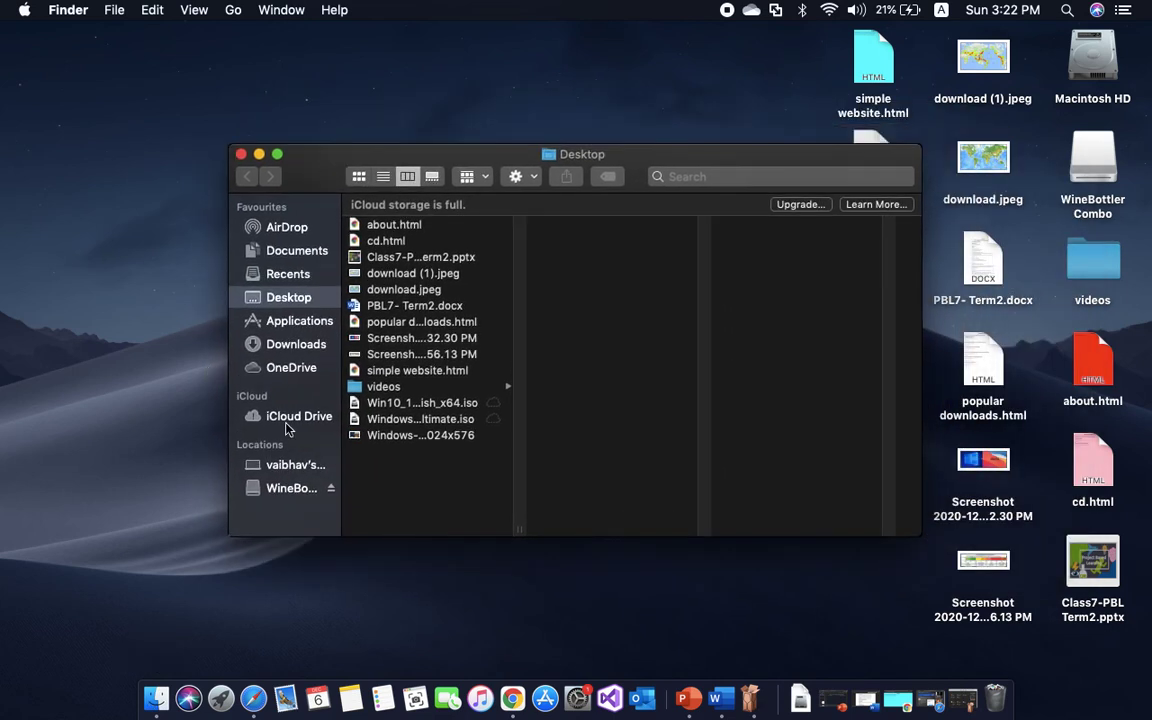
click(305, 321)
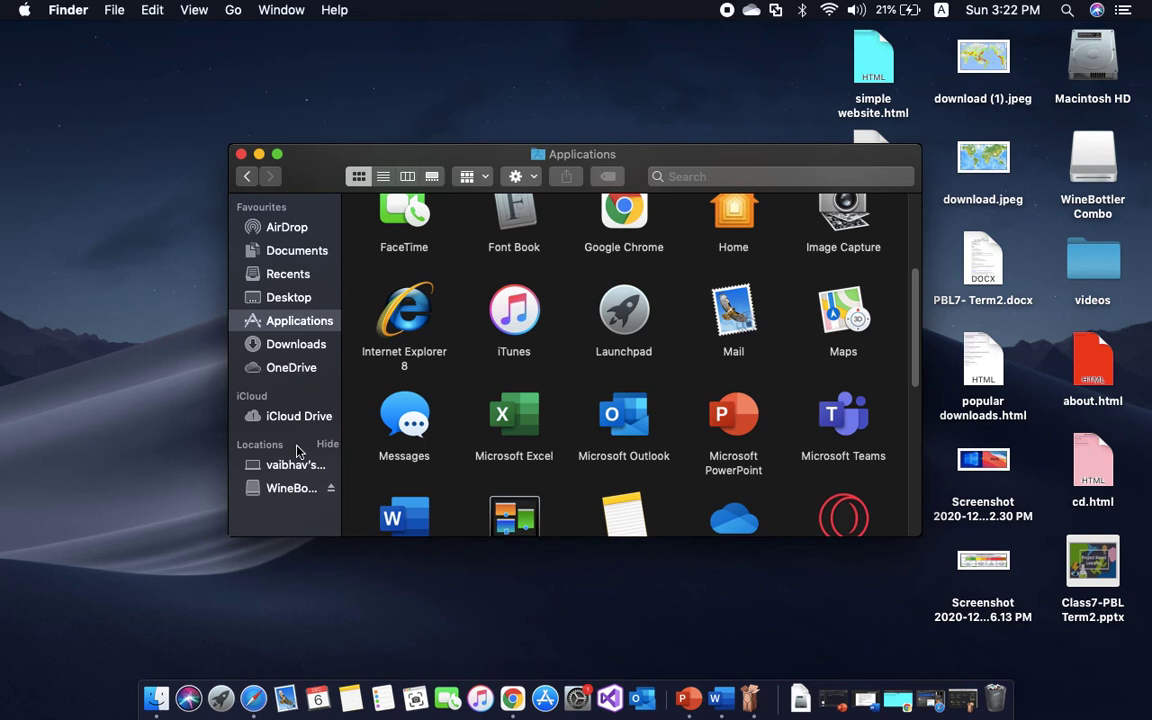
click(381, 287)
click(447, 360)
click(458, 381)
double_click(409, 345)
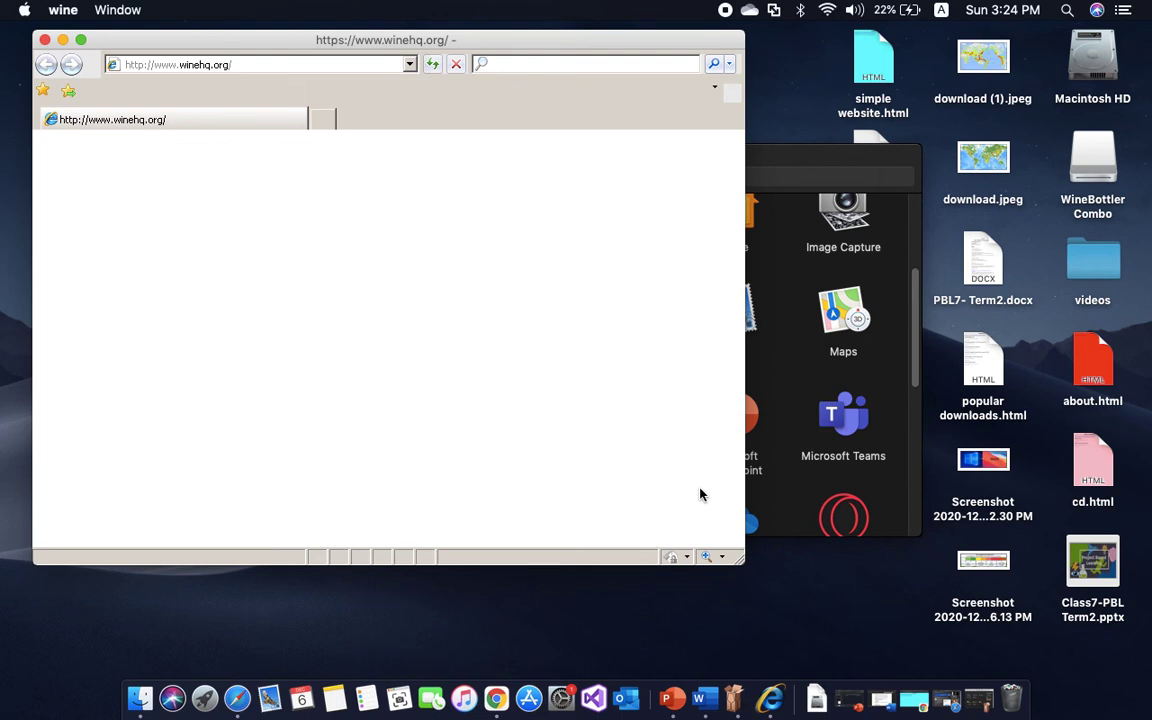
- Enlarge the Internet Explorer 8 window to fill the screen and run a search for google.com
double_click(490, 40)
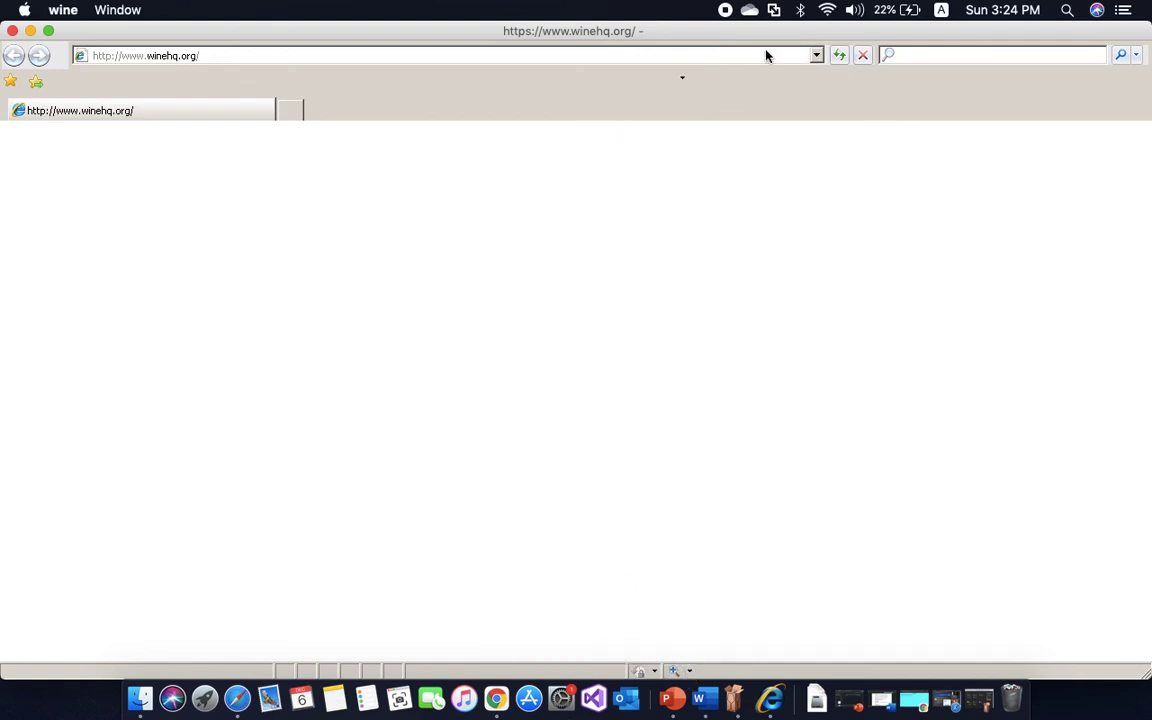
click(997, 53)
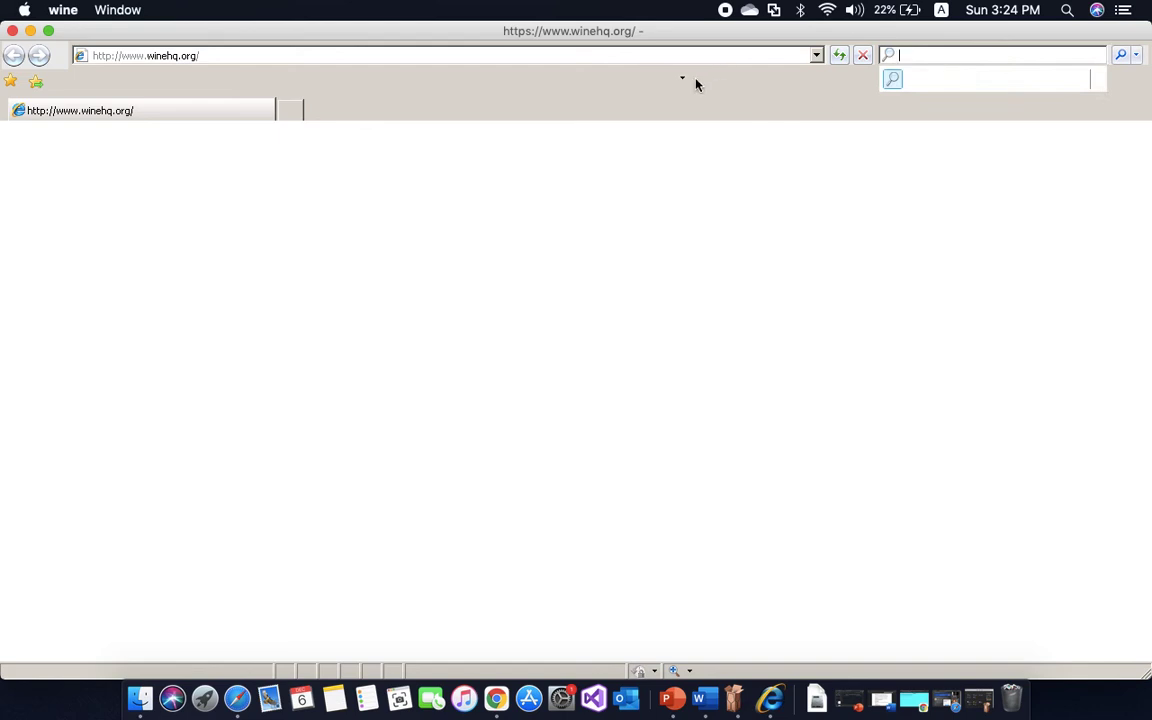
click(682, 82)
click(936, 50)
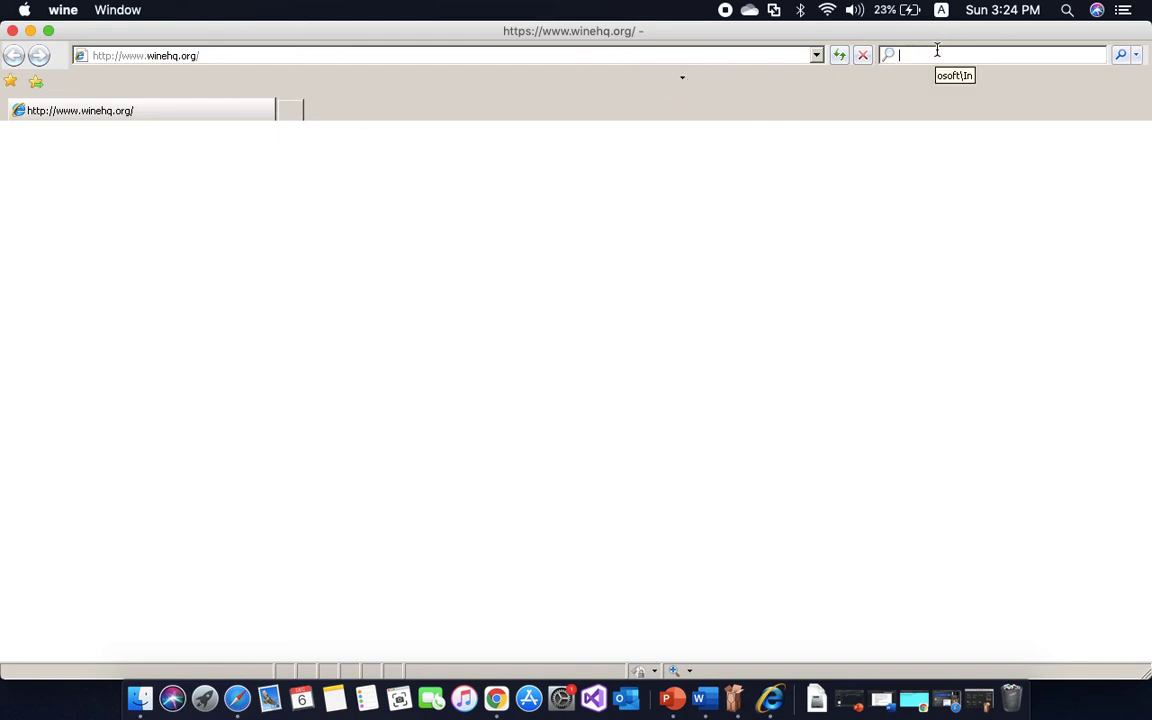
text(googl)
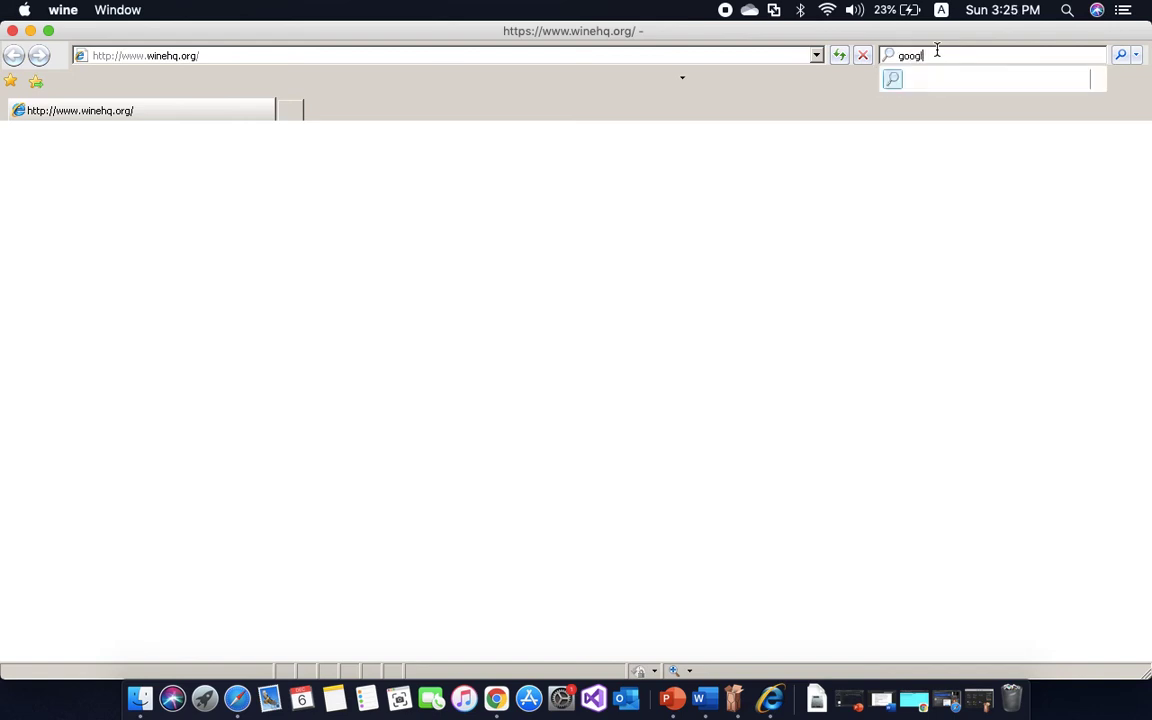
text(e.com)
click(1121, 55)
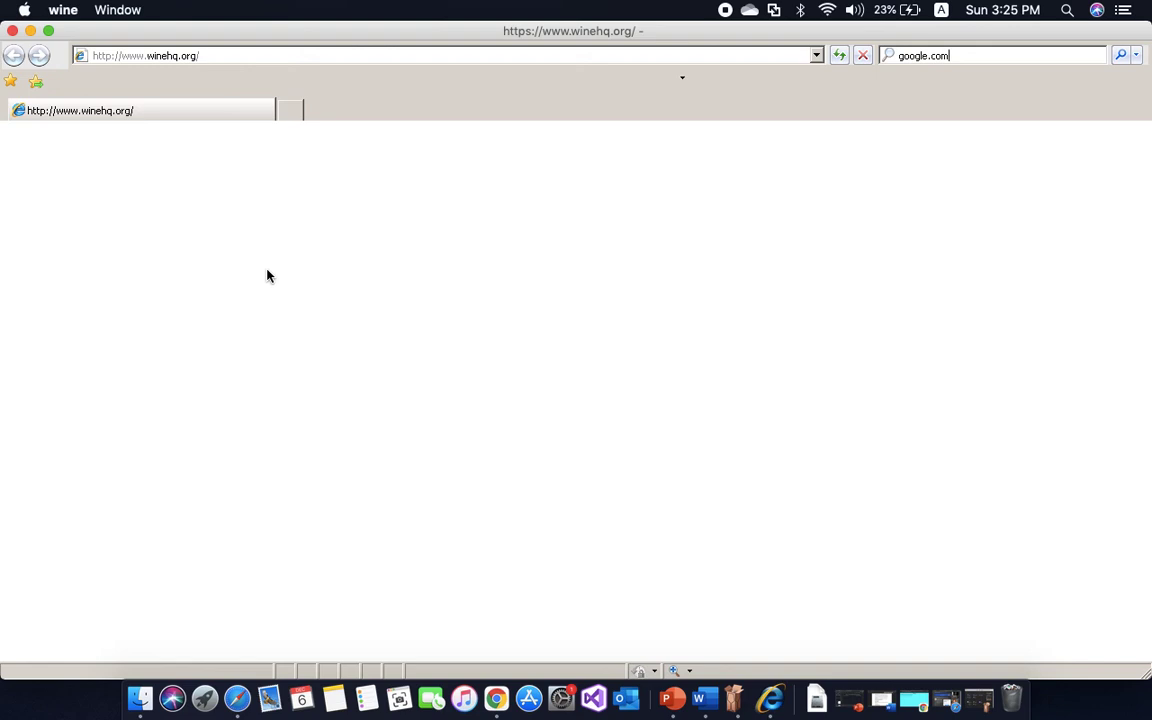